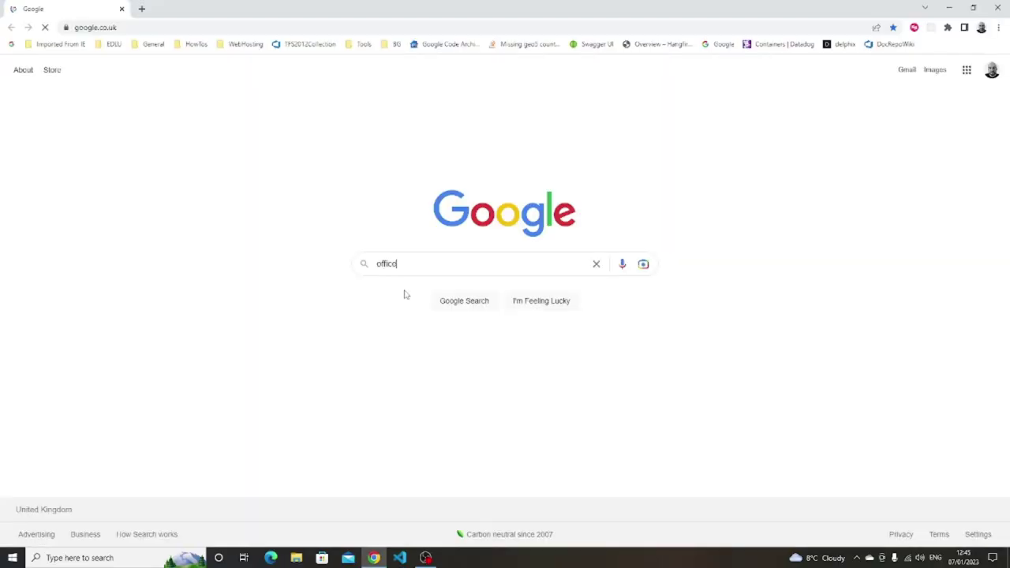
Step: Search Google for 'office 365' and reach OneDrive's My files page in Chrome
{"action": "type", "text": " 365"}
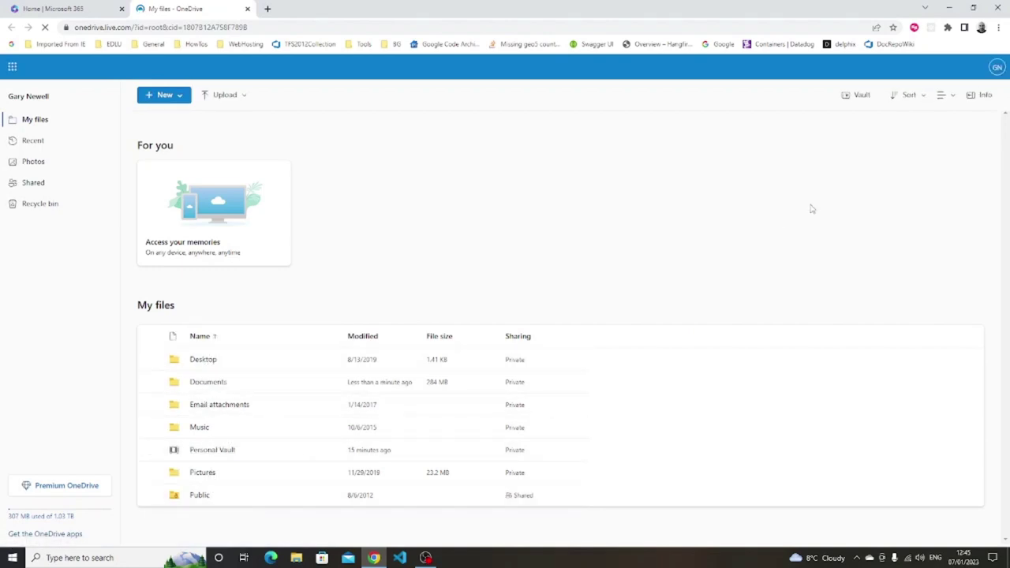
Step: Start OneDrive backup of Desktop, Documents and Pictures, check sync progress, and view OneDrive Documents
{"action": "key", "text": "super+d"}
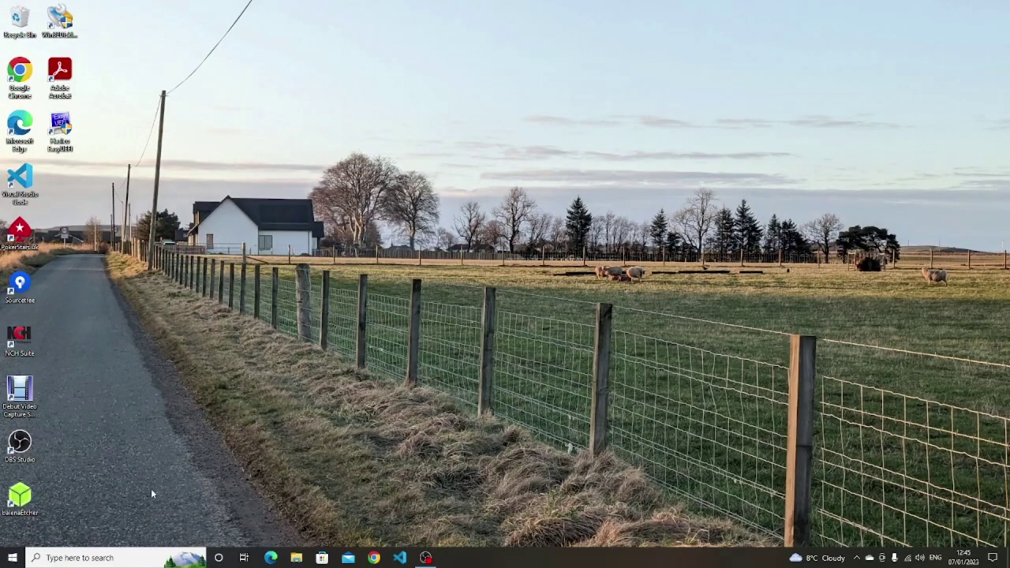
{"action": "key", "text": "super+e"}
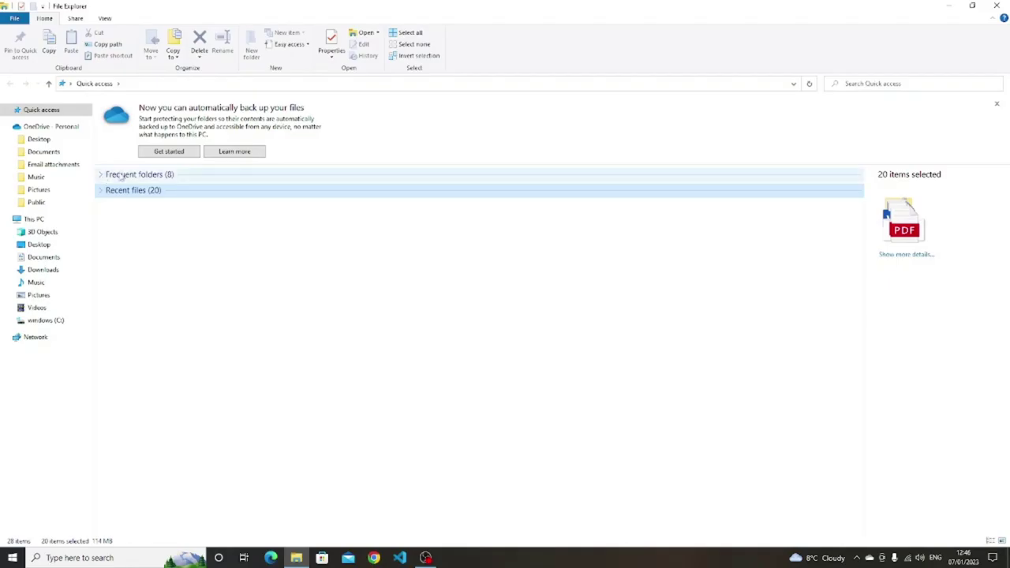
{"action": "left_click", "coordinate": [186, 152]}
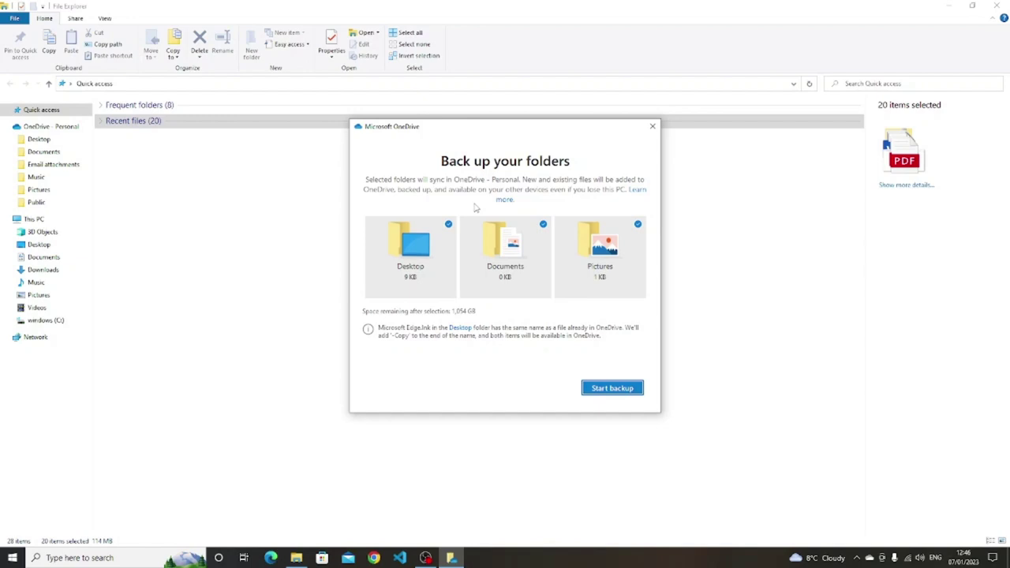
{"action": "left_click", "coordinate": [602, 388]}
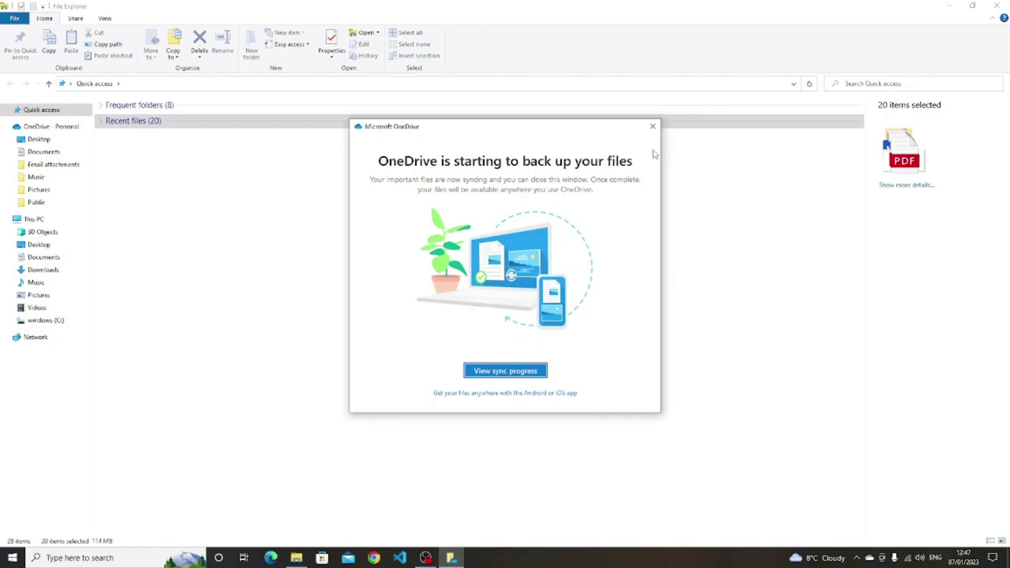
{"action": "left_click", "coordinate": [514, 371]}
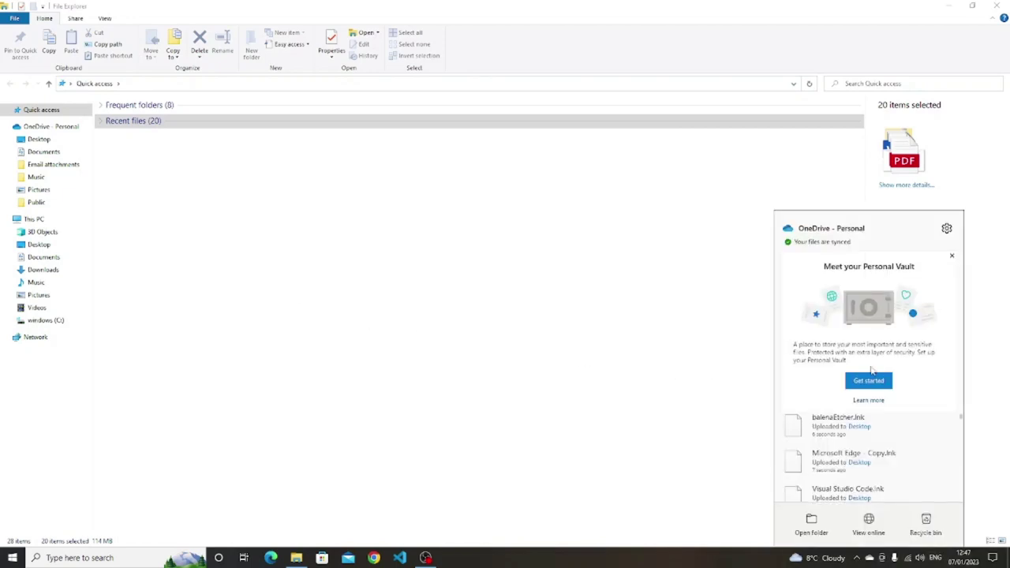
{"action": "left_click", "coordinate": [44, 151]}
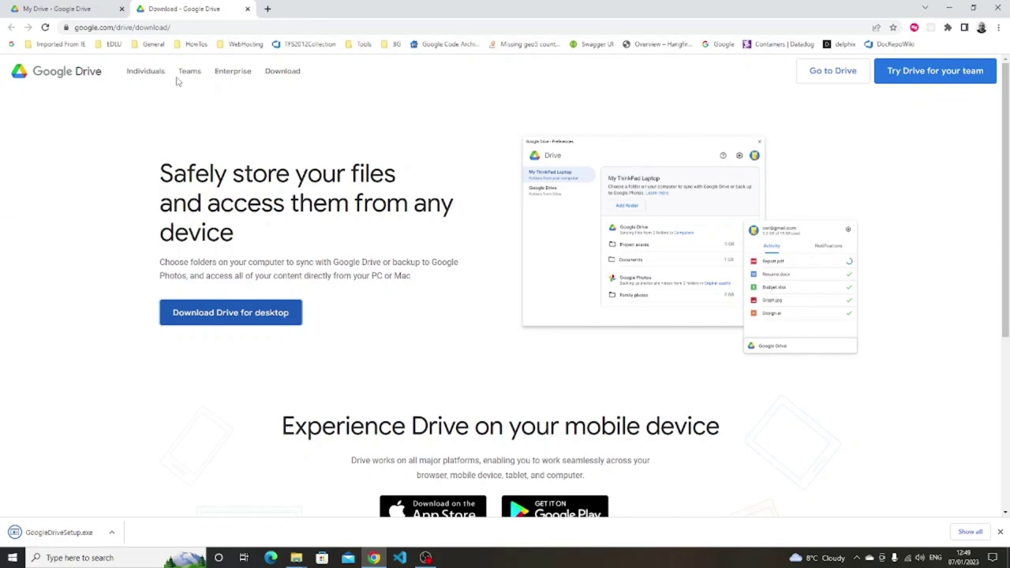
Step: Install Google Drive for desktop with a desktop shortcut and sign in through the browser
{"action": "left_click", "coordinate": [207, 27]}
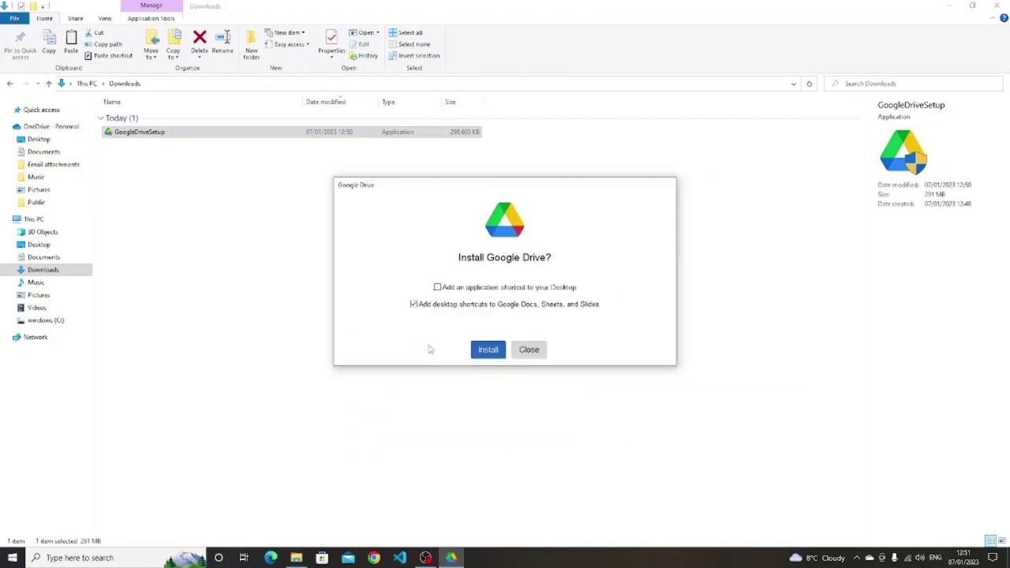
{"action": "left_click", "coordinate": [442, 290]}
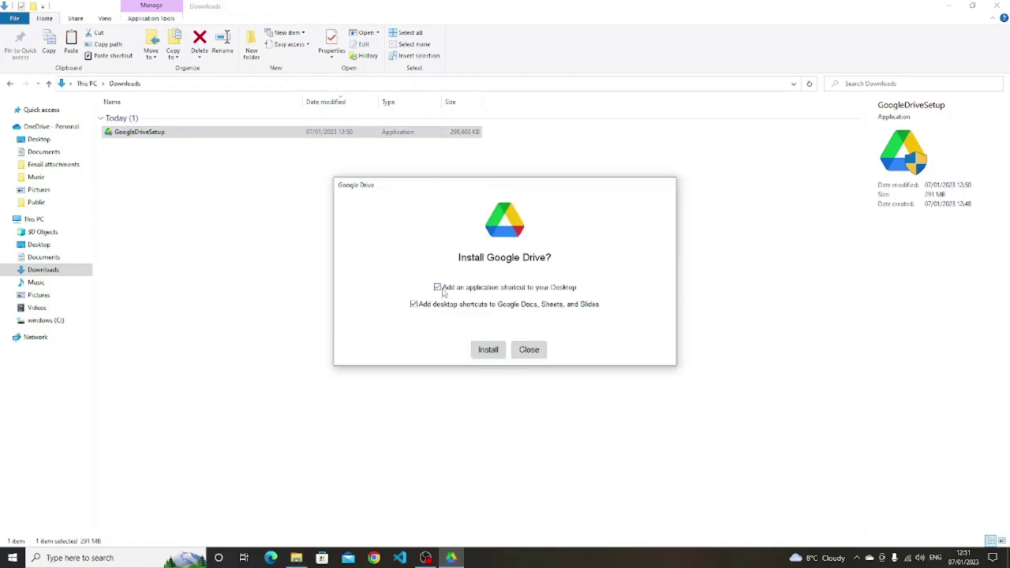
{"action": "left_click", "coordinate": [487, 350]}
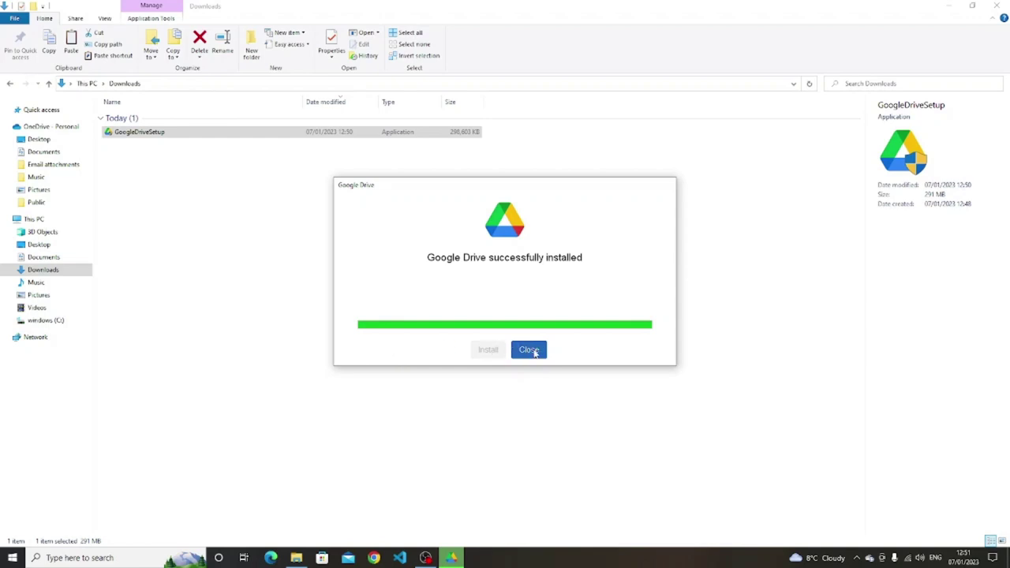
{"action": "left_click", "coordinate": [529, 350]}
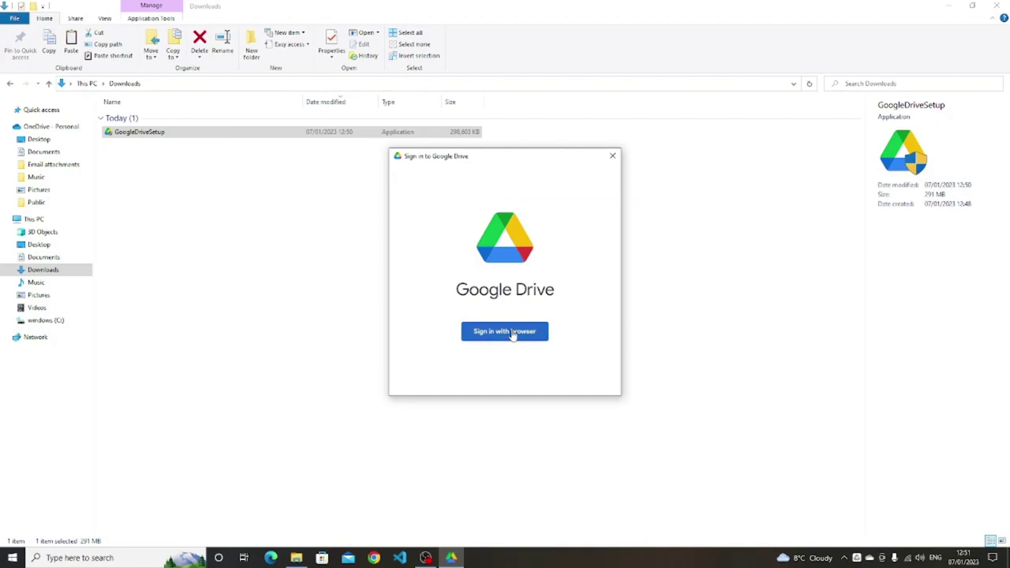
{"action": "left_click", "coordinate": [512, 333]}
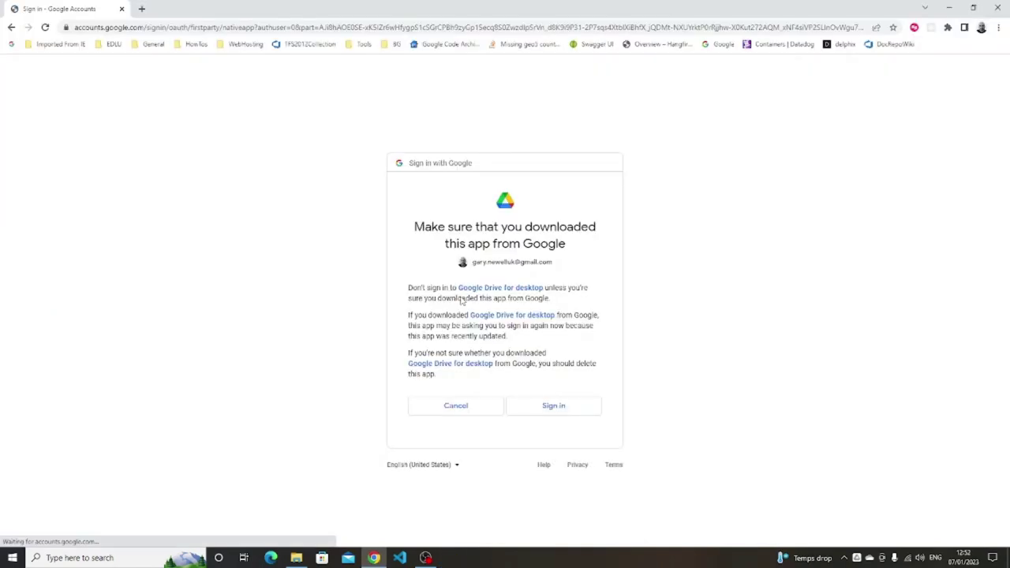
{"action": "left_click", "coordinate": [554, 406]}
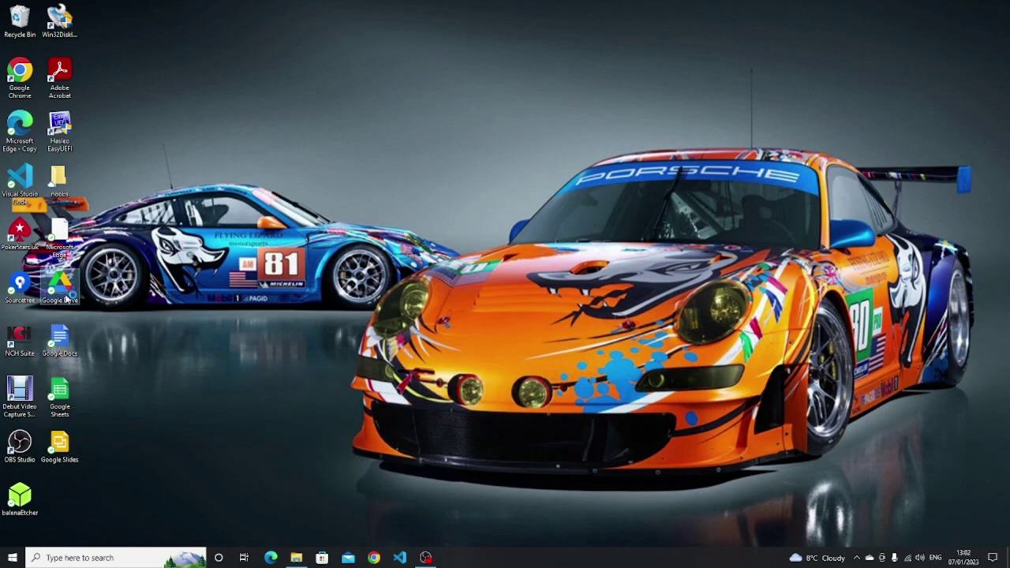
Step: Open Google Drive's My Drive and copy the OneDrive Pictures folder
{"action": "double_click", "coordinate": [71, 294]}
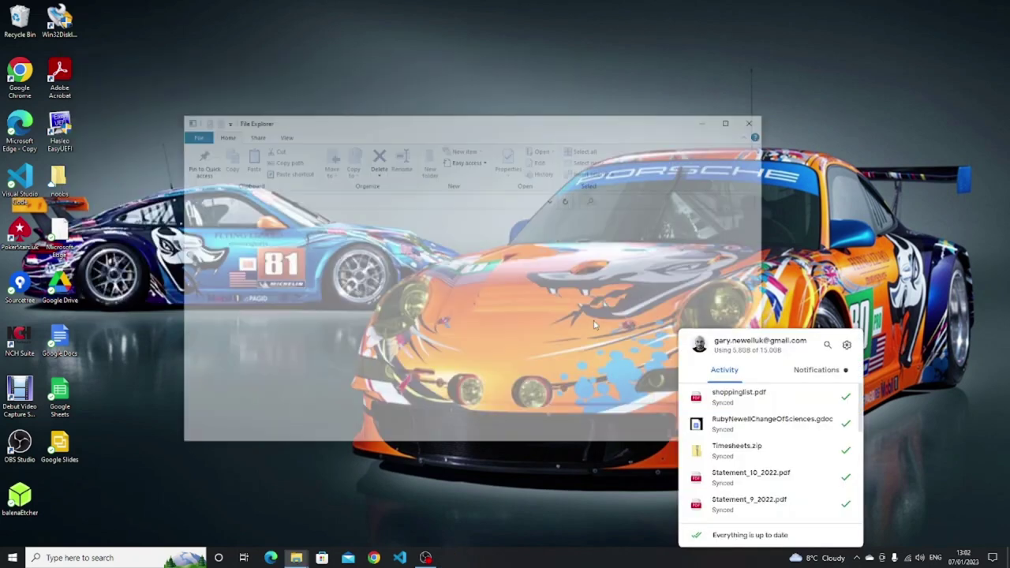
{"action": "left_click", "coordinate": [296, 236]}
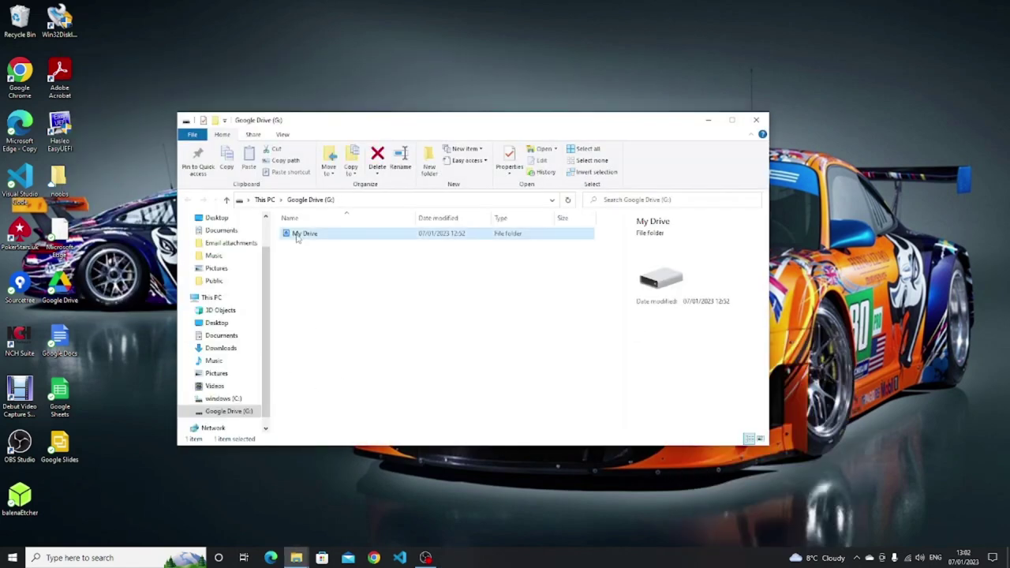
{"action": "double_click", "coordinate": [297, 236]}
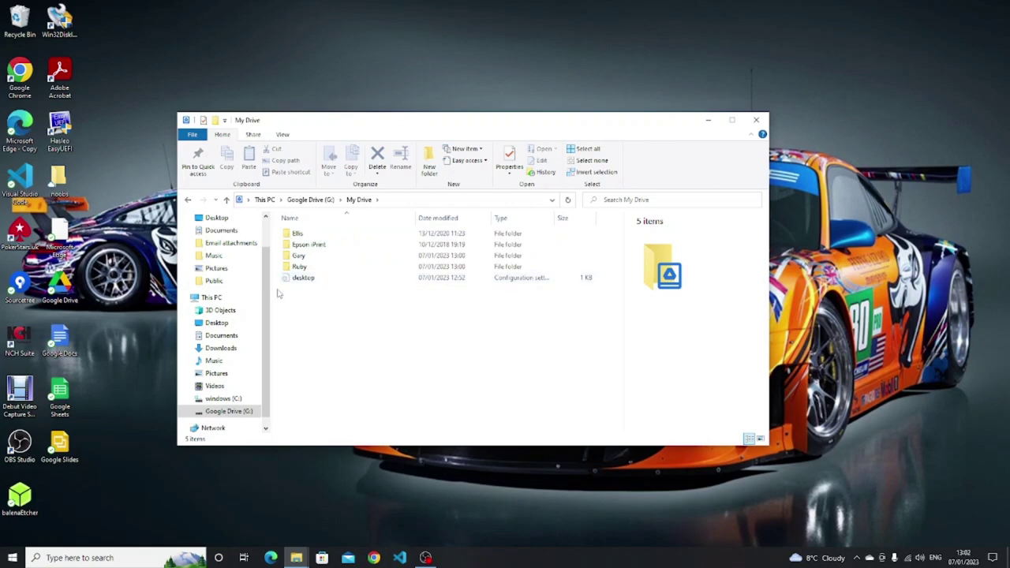
{"action": "left_click", "coordinate": [224, 269]}
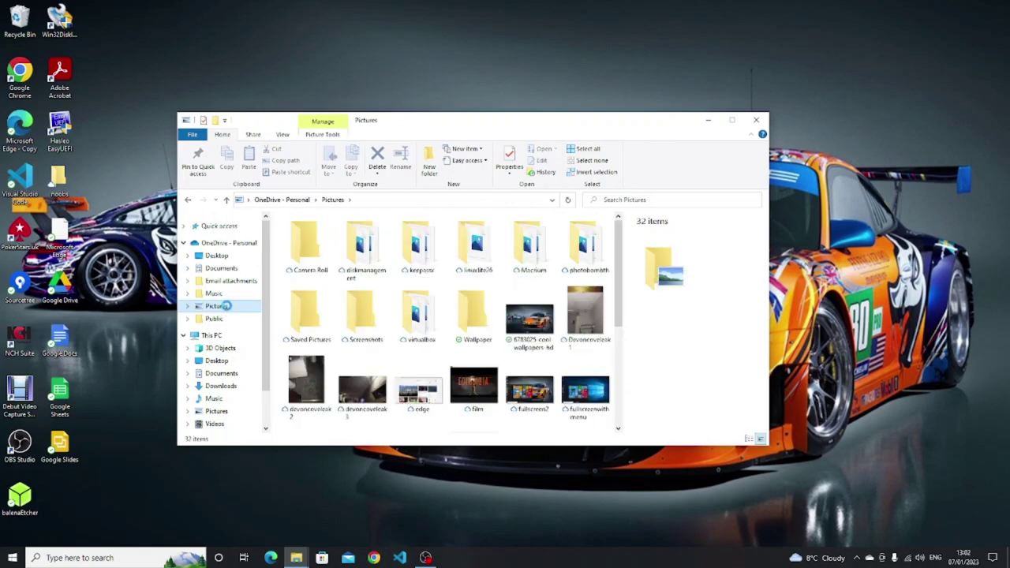
{"action": "right_click", "coordinate": [226, 307]}
{"action": "left_click", "coordinate": [290, 483]}
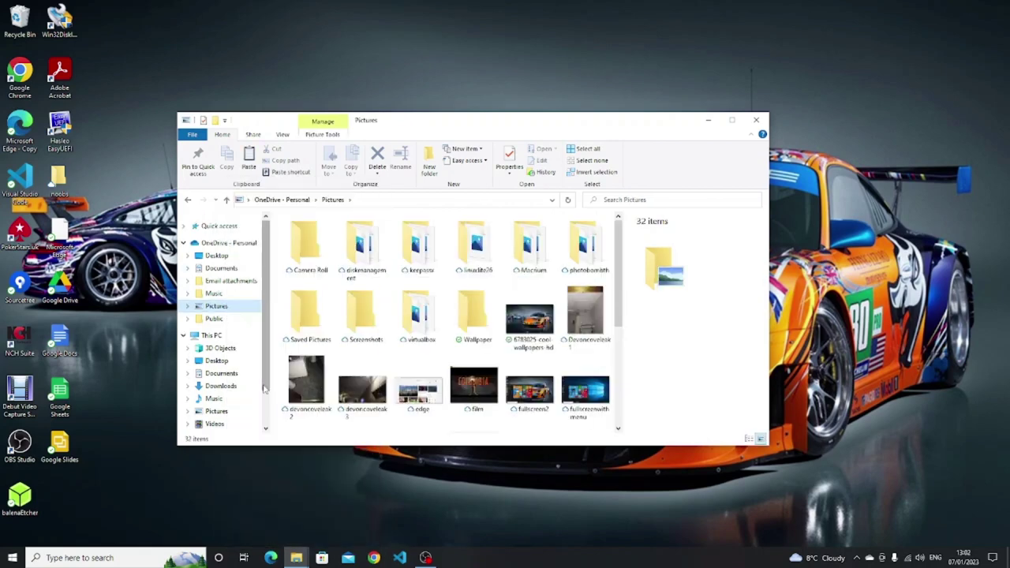
Step: Create a new Pictures folder inside Gary on Google Drive
{"action": "scroll", "coordinate": [266, 379], "scroll_direction": "down", "scroll_amount": 2}
{"action": "left_click", "coordinate": [229, 399]}
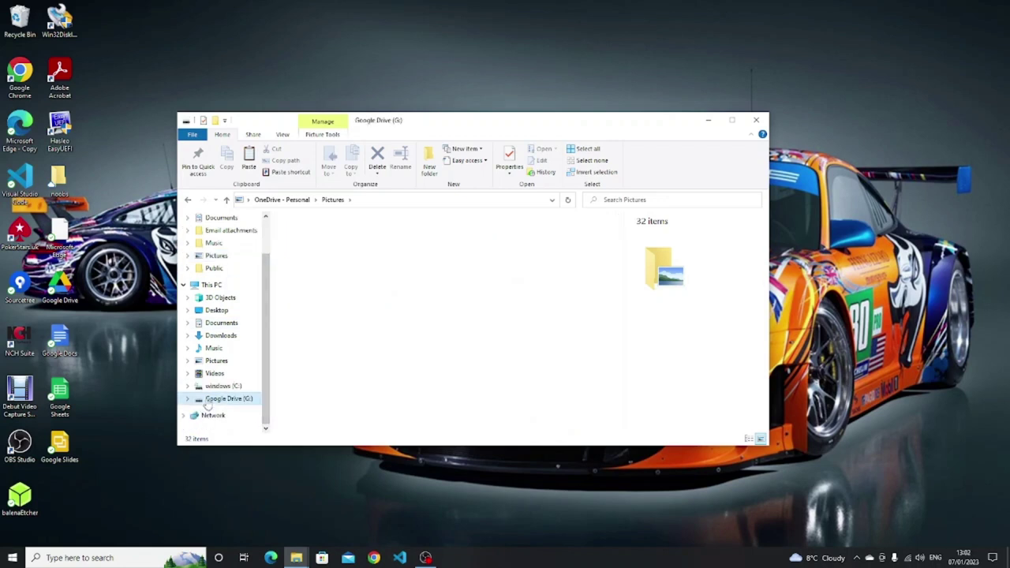
{"action": "right_click", "coordinate": [311, 409]}
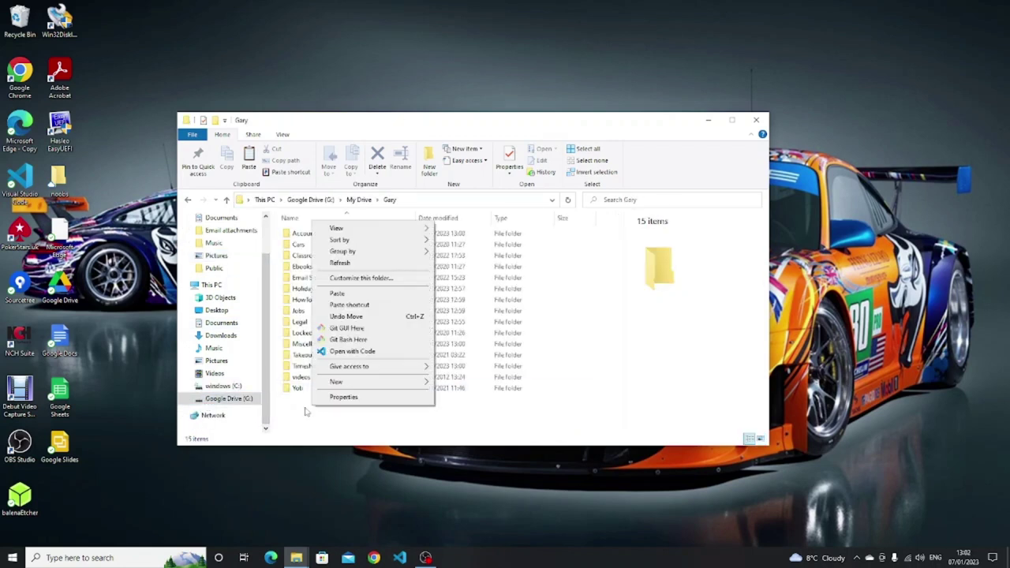
{"action": "mouse_move", "coordinate": [384, 382]}
{"action": "left_click", "coordinate": [452, 387]}
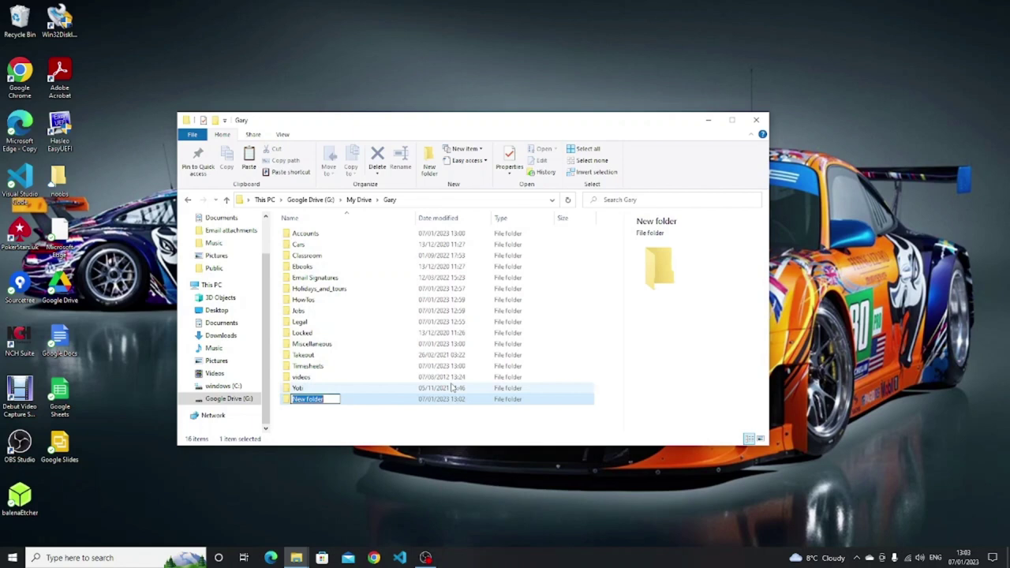
{"action": "type", "text": "Pictures"}
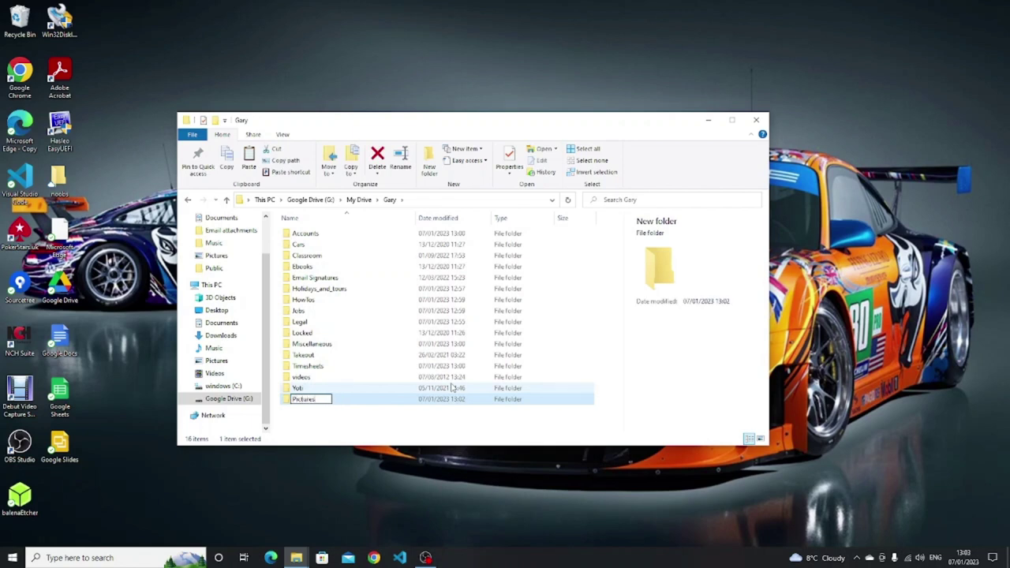
{"action": "key", "text": "Return"}
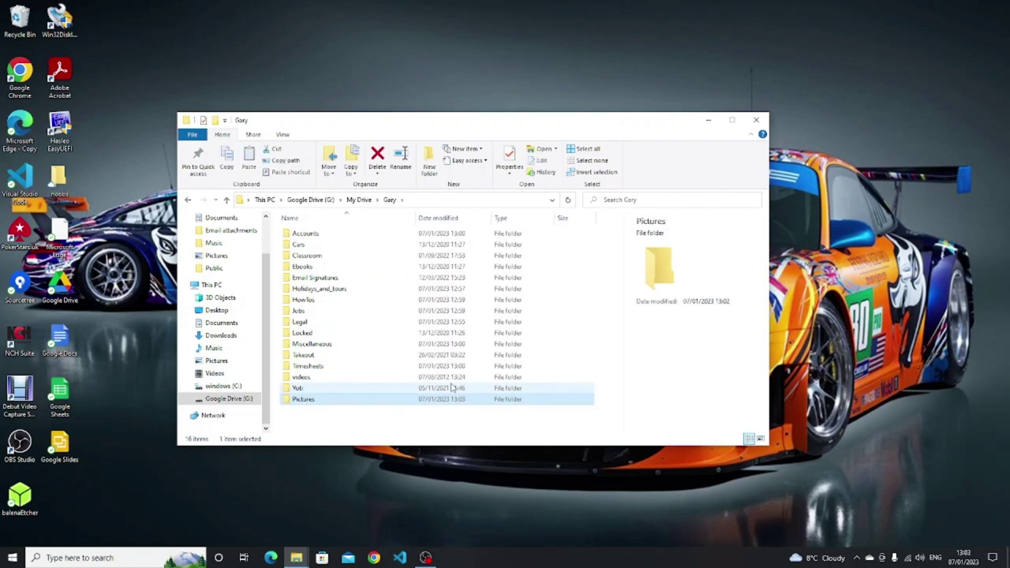
Step: Paste the copied OneDrive pictures into Gary's new Pictures folder
{"action": "double_click", "coordinate": [322, 402]}
{"action": "right_click", "coordinate": [327, 258]}
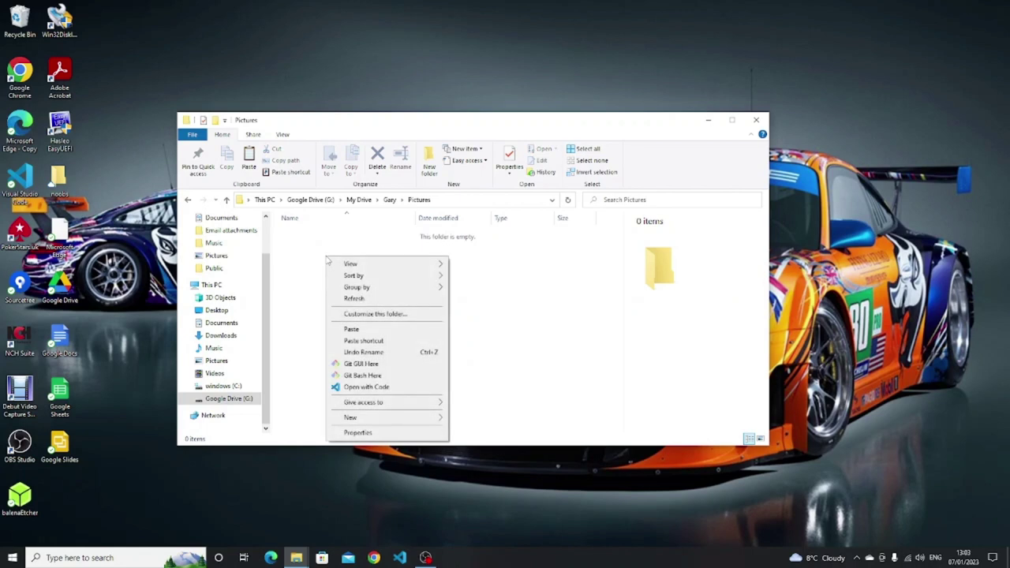
{"action": "left_click", "coordinate": [355, 329]}
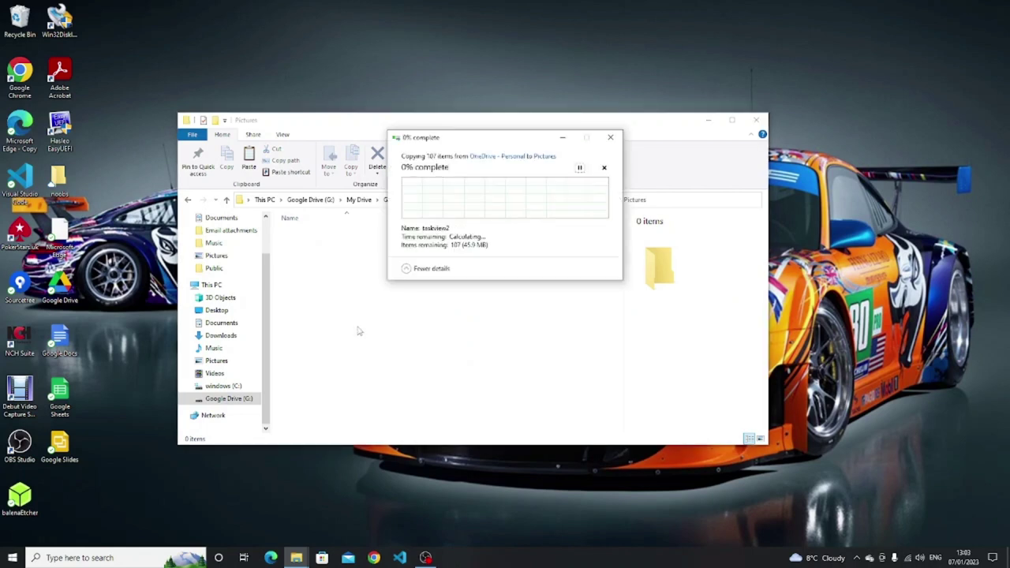
{"action": "left_click", "coordinate": [221, 217]}
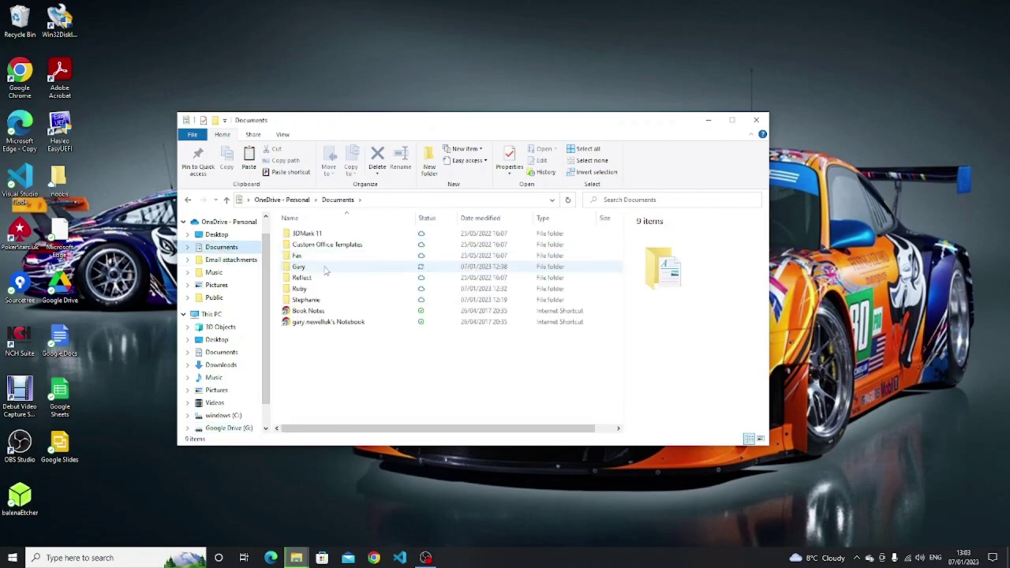
Step: Select and copy the Gary and Ruby folders from OneDrive Documents
{"action": "mouse_move", "coordinate": [324, 270]}
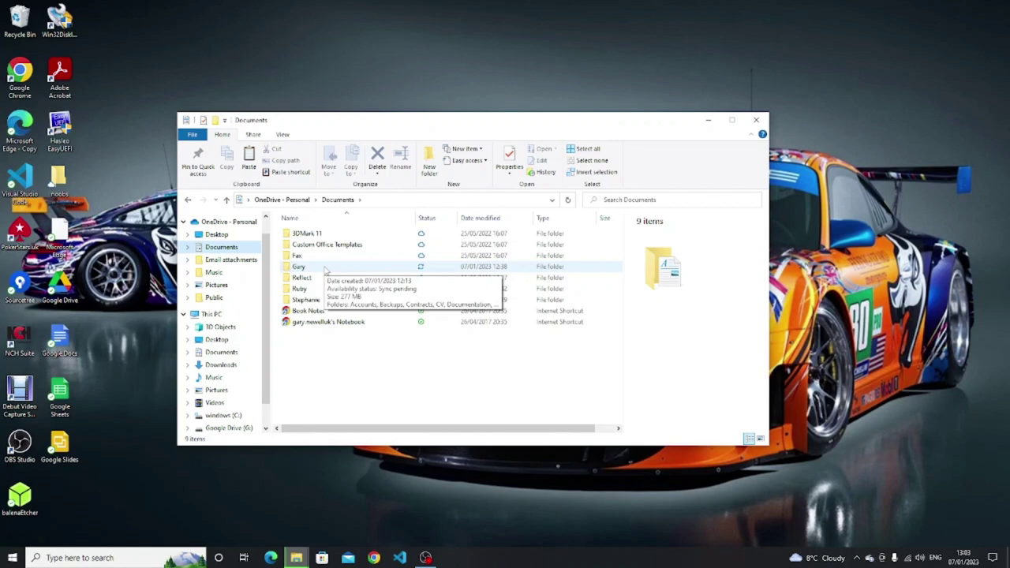
{"action": "left_click", "coordinate": [324, 270]}
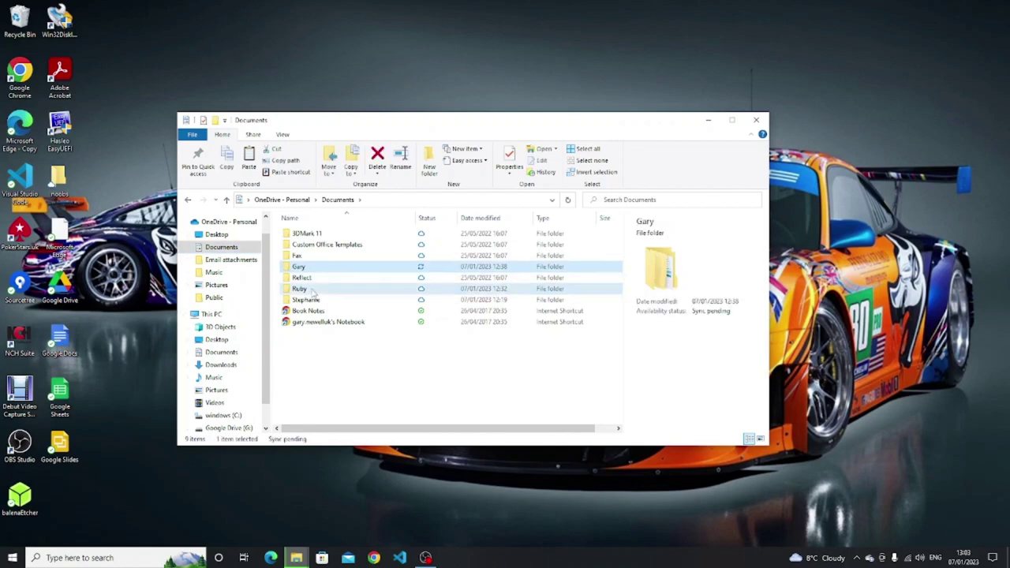
{"action": "left_click", "coordinate": [313, 290], "text": "ctrl"}
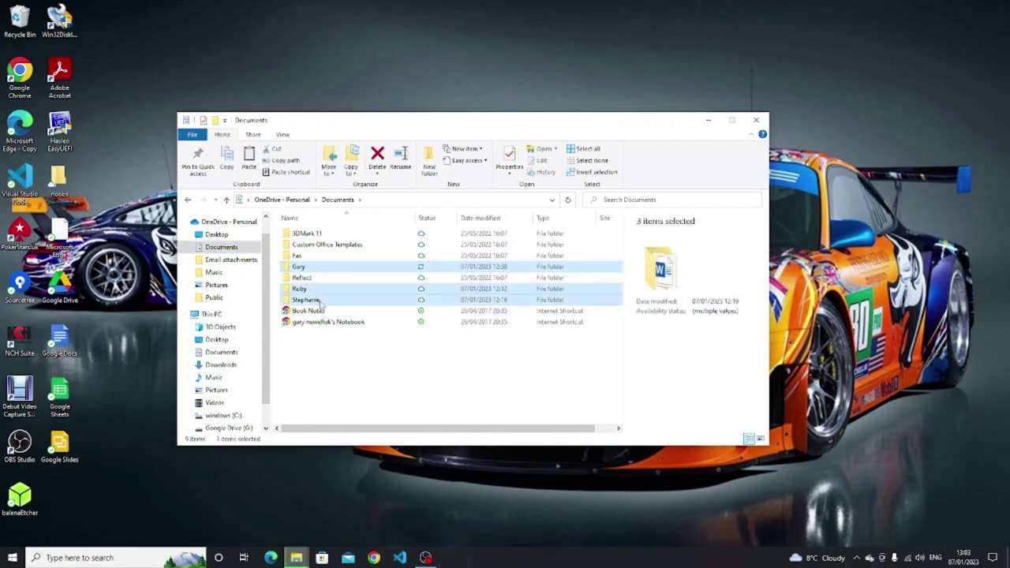
{"action": "right_click", "coordinate": [320, 303]}
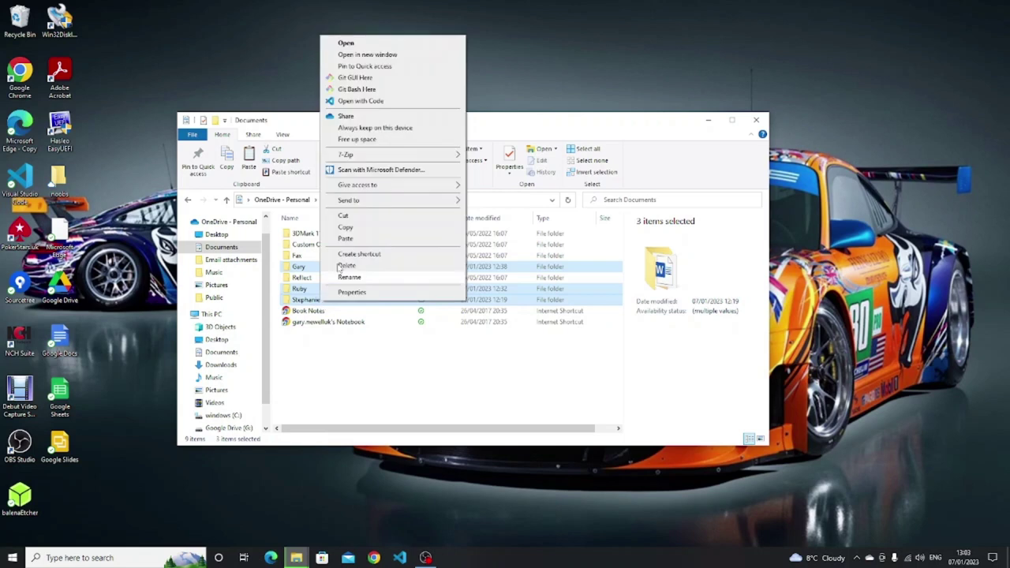
{"action": "key", "text": "Escape"}
Step: Open My Drive on Google Drive (G:), showing Ellis, Epson iPrint, Gary and Ruby
{"action": "left_click", "coordinate": [227, 427]}
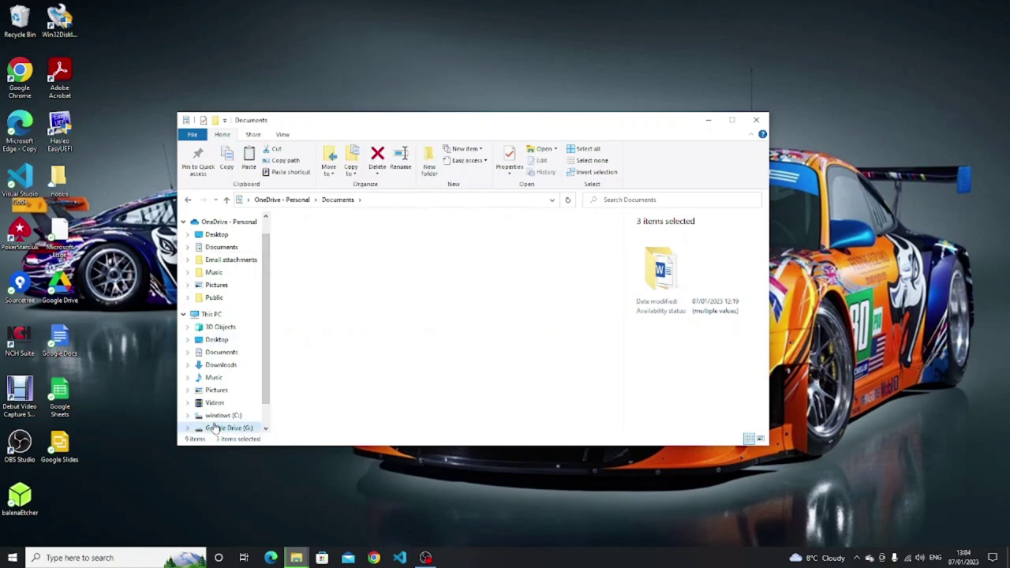
{"action": "double_click", "coordinate": [306, 234]}
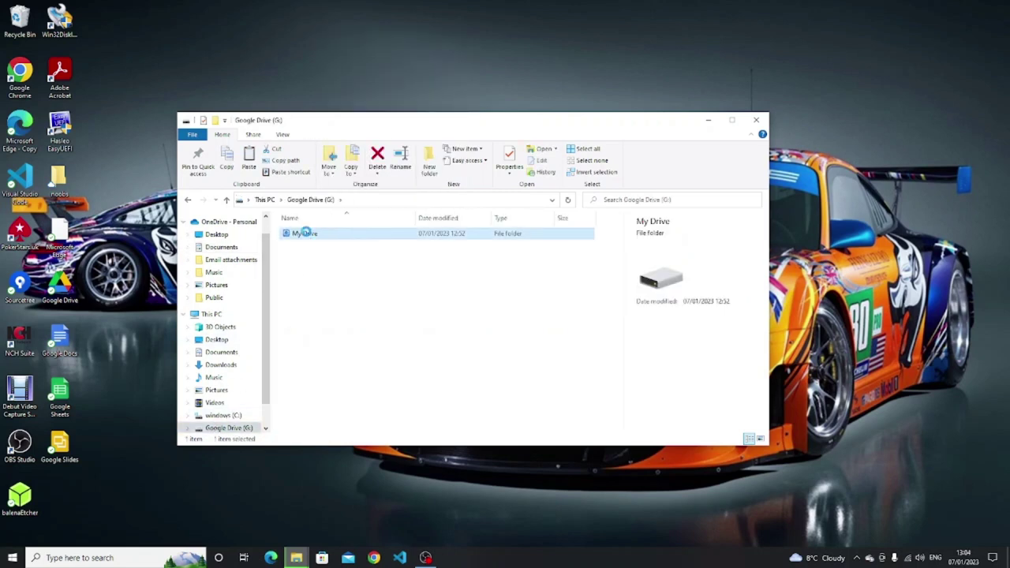
{"action": "right_click", "coordinate": [306, 317]}
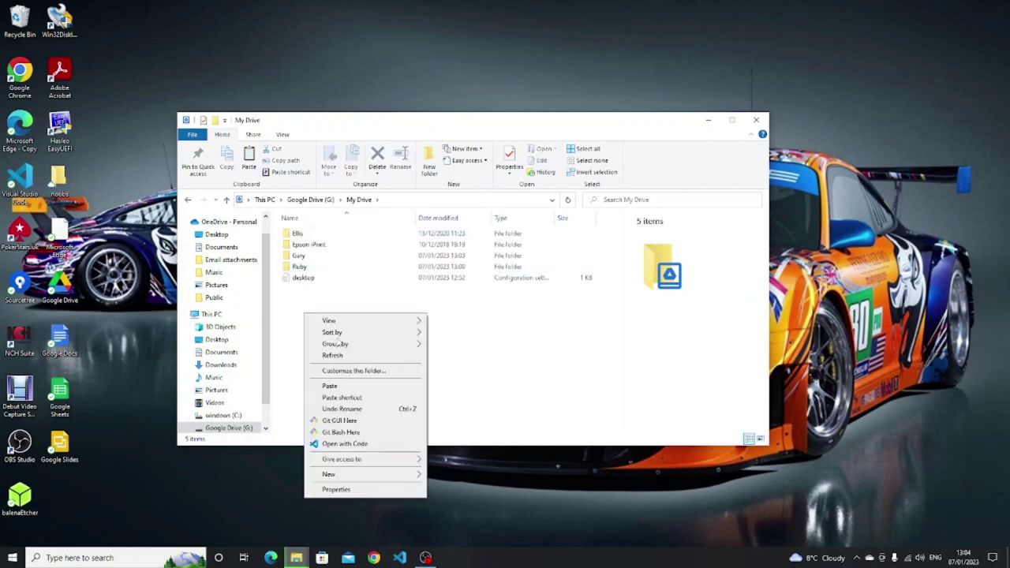
{"action": "left_click", "coordinate": [339, 386]}
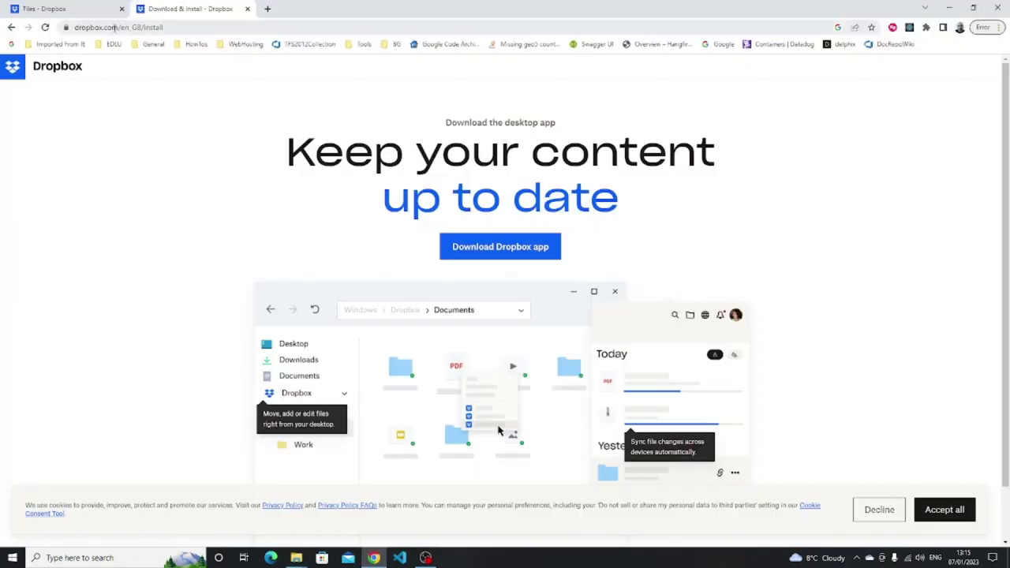
Step: Download DropboxInstaller.exe from dropbox.com/install and run it
{"action": "key", "text": "ctrl+l"}
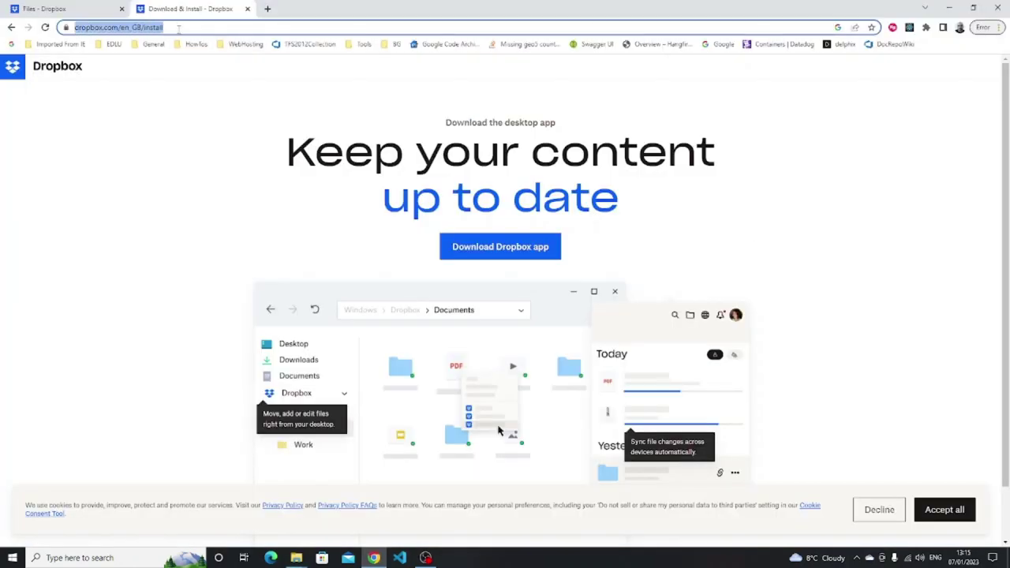
{"action": "left_click", "coordinate": [478, 248]}
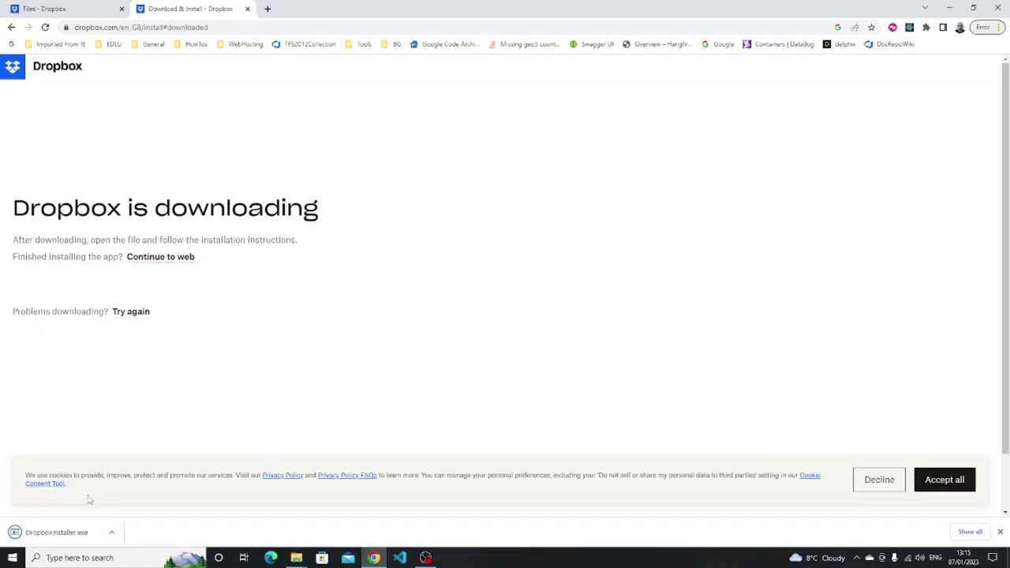
{"action": "left_click", "coordinate": [55, 532]}
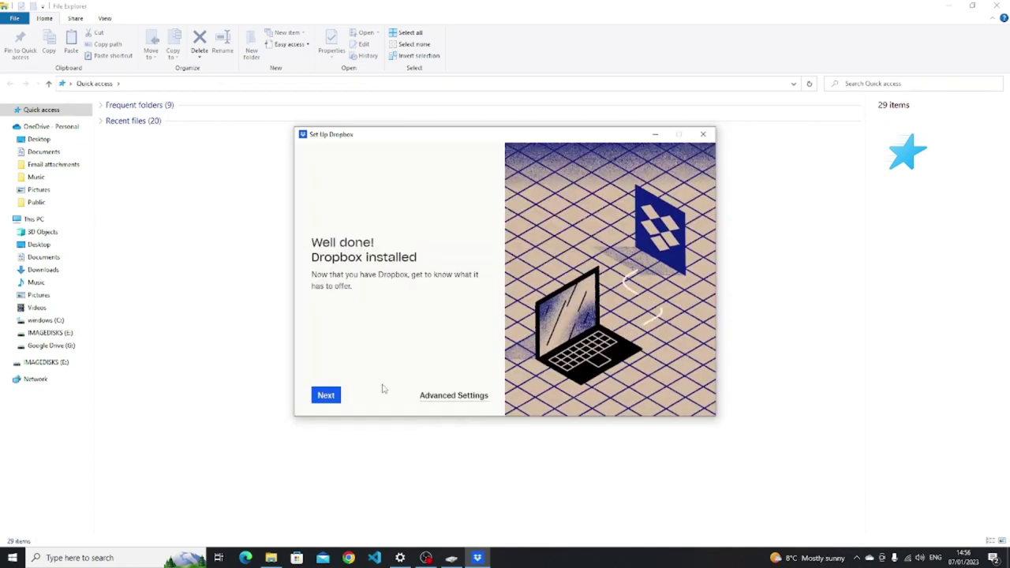
Step: Set up Dropbox on the Basic plan with local files, backing up Desktop and Documents
{"action": "left_click", "coordinate": [329, 396]}
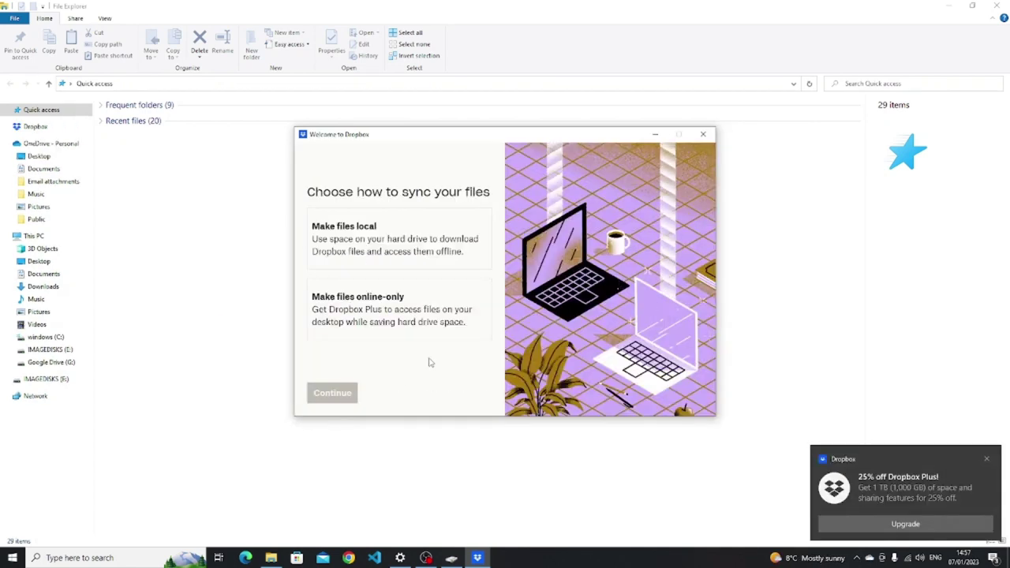
{"action": "left_click", "coordinate": [359, 393]}
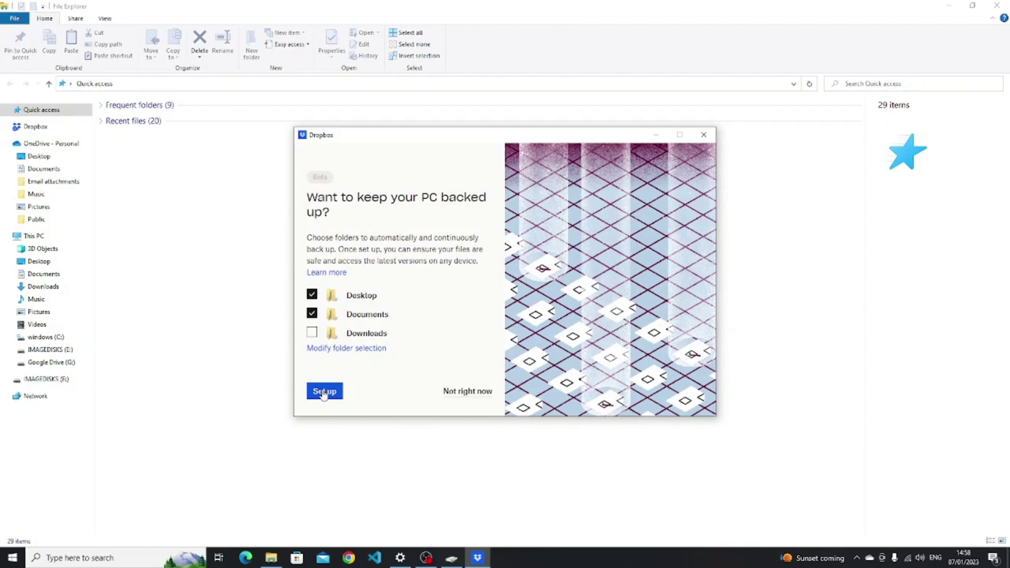
{"action": "left_click", "coordinate": [323, 392]}
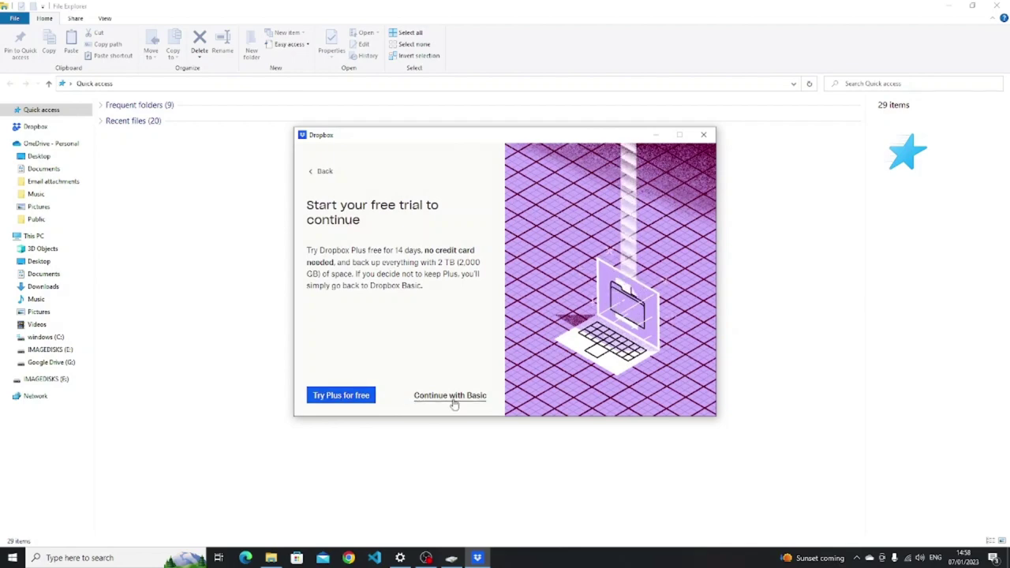
{"action": "left_click", "coordinate": [453, 401]}
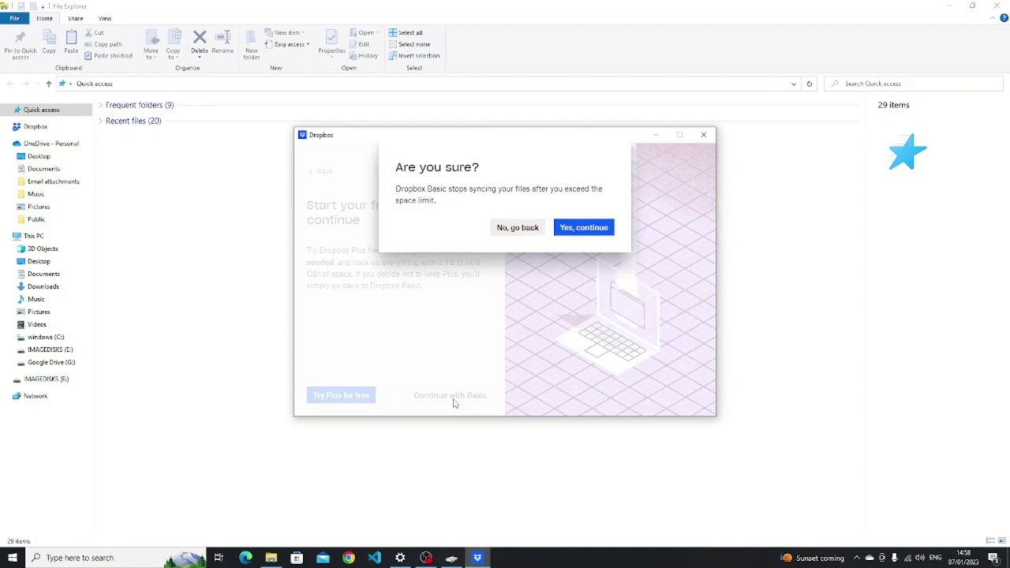
{"action": "left_click", "coordinate": [581, 229]}
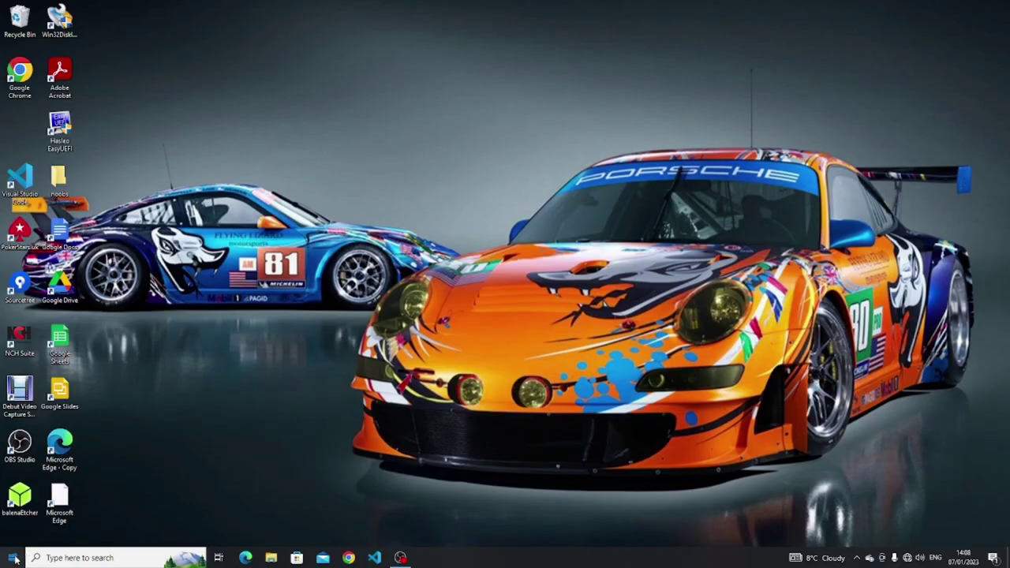
Step: Search 'backups' and go from Backup settings' More options to File History
{"action": "left_click", "coordinate": [12, 558]}
{"action": "type", "text": "backup"}
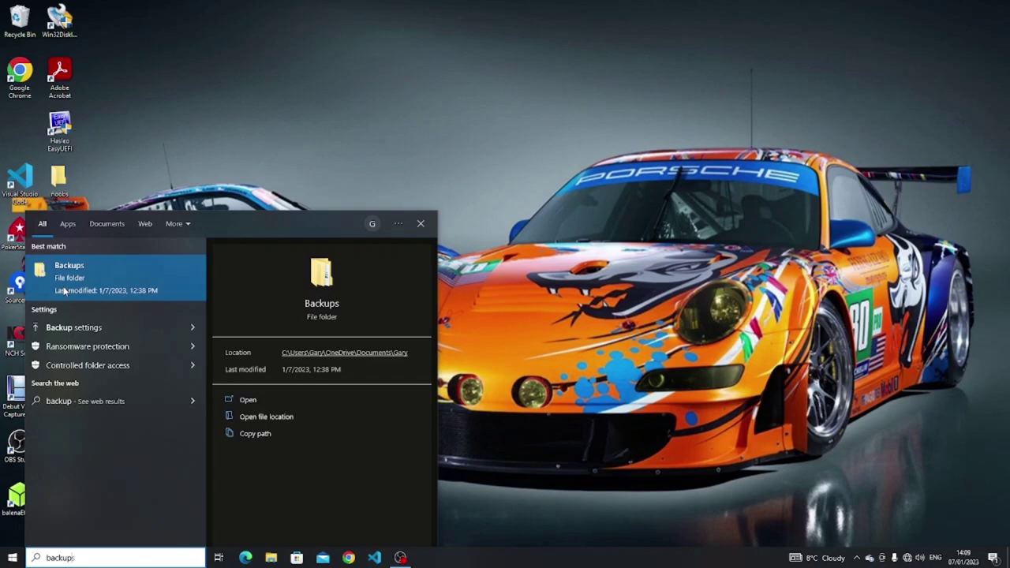
{"action": "type", "text": "s"}
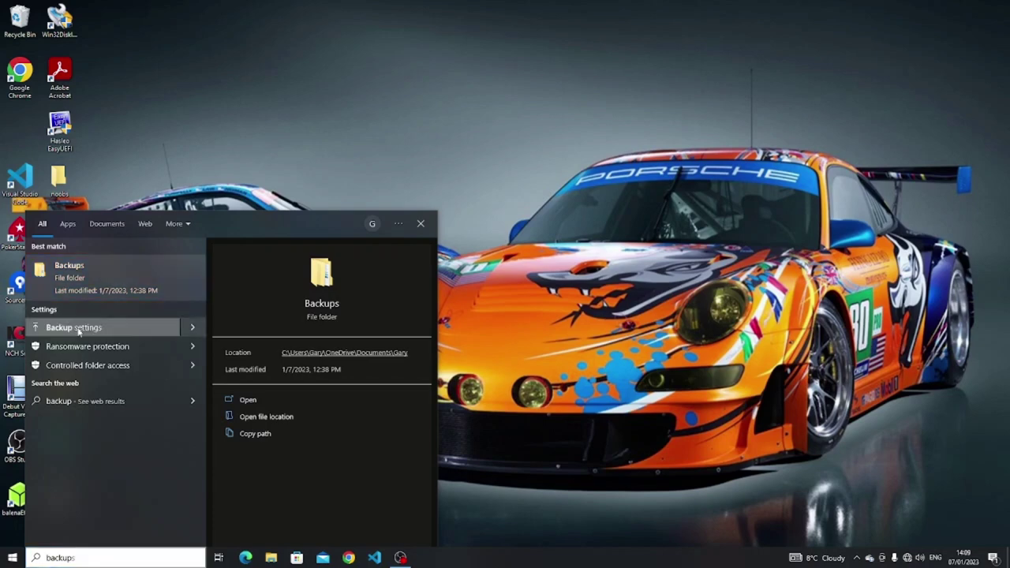
{"action": "left_click", "coordinate": [78, 328]}
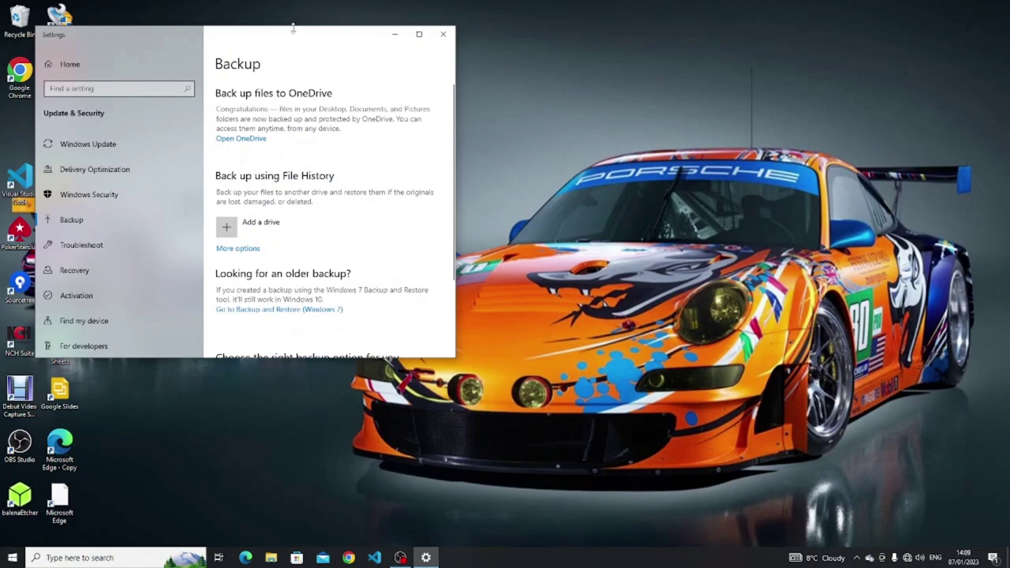
{"action": "left_click_drag", "start_coordinate": [292, 28], "coordinate": [466, 69]}
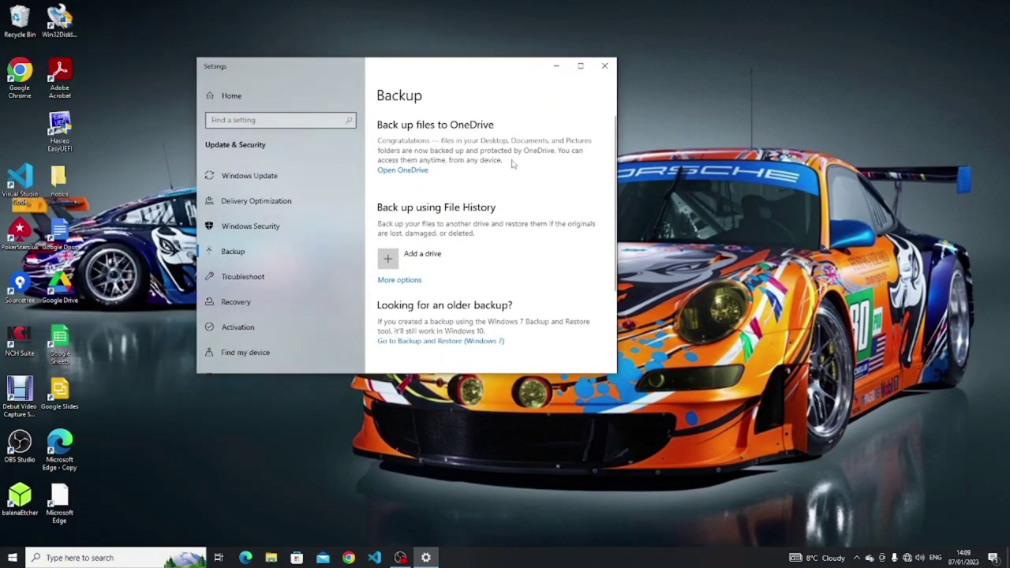
{"action": "left_click", "coordinate": [400, 280]}
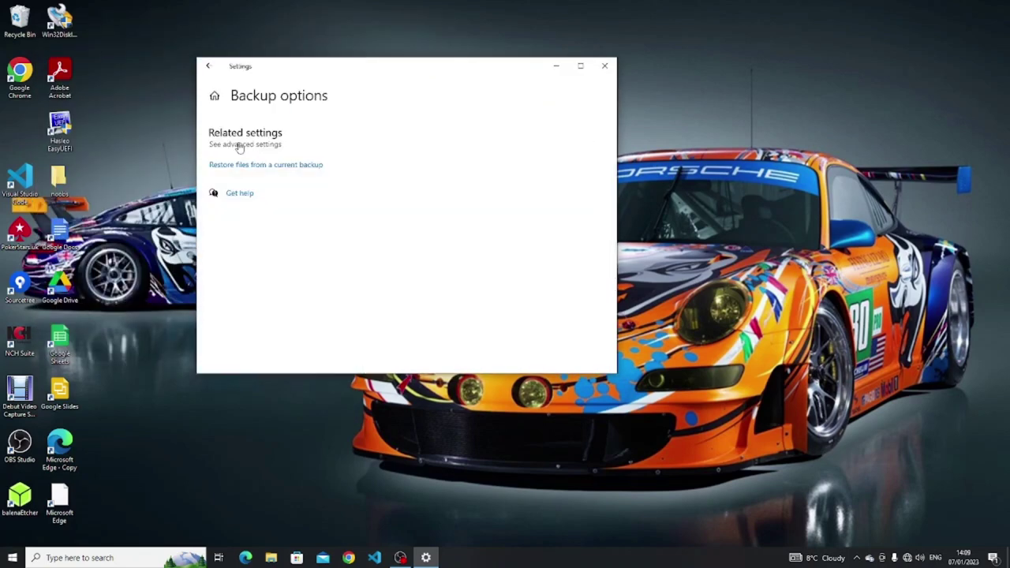
{"action": "left_click", "coordinate": [239, 145]}
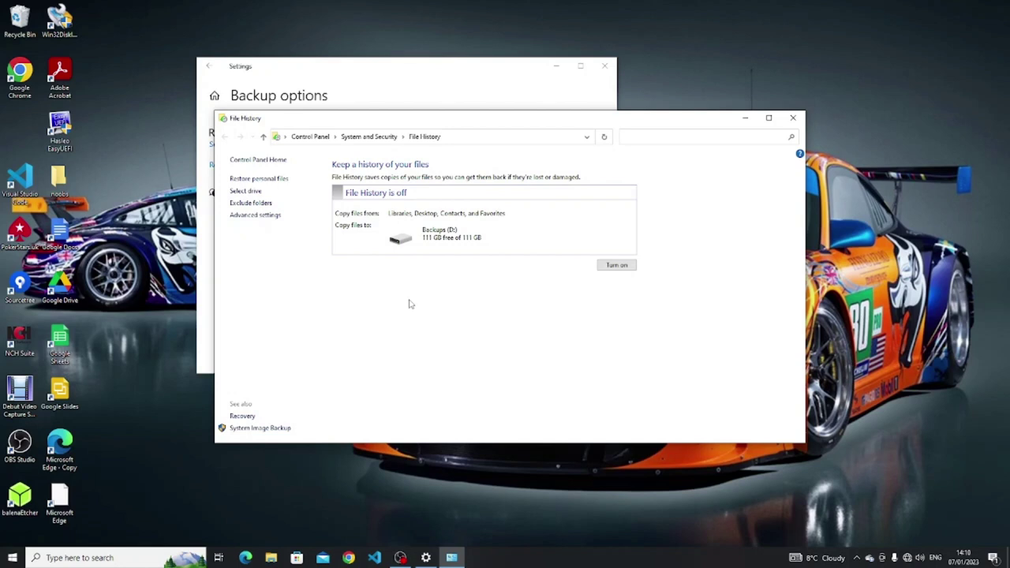
Step: Review File History's advanced settings, keeping copies saved every hour
{"action": "left_click", "coordinate": [264, 215]}
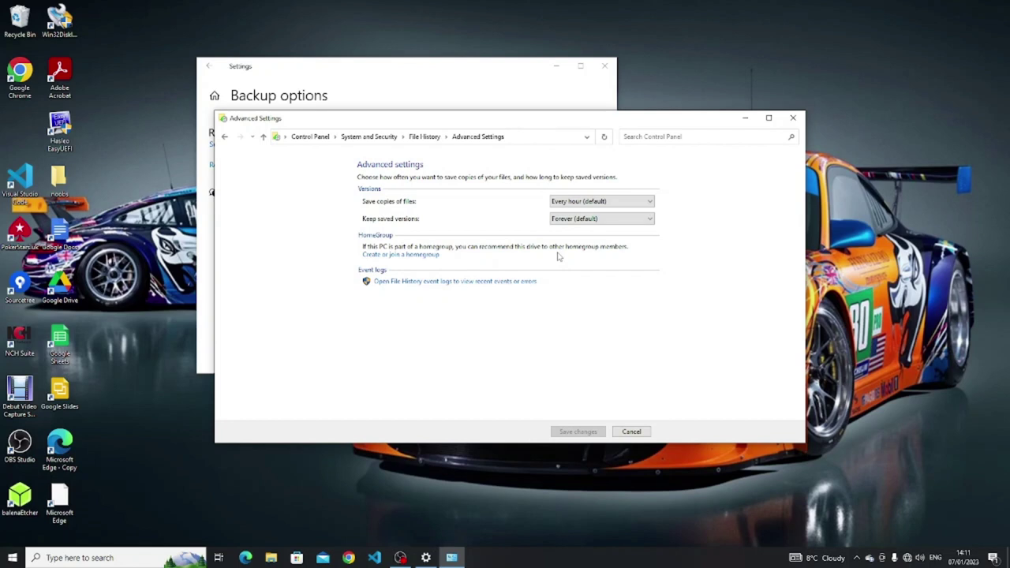
{"action": "left_click", "coordinate": [637, 203]}
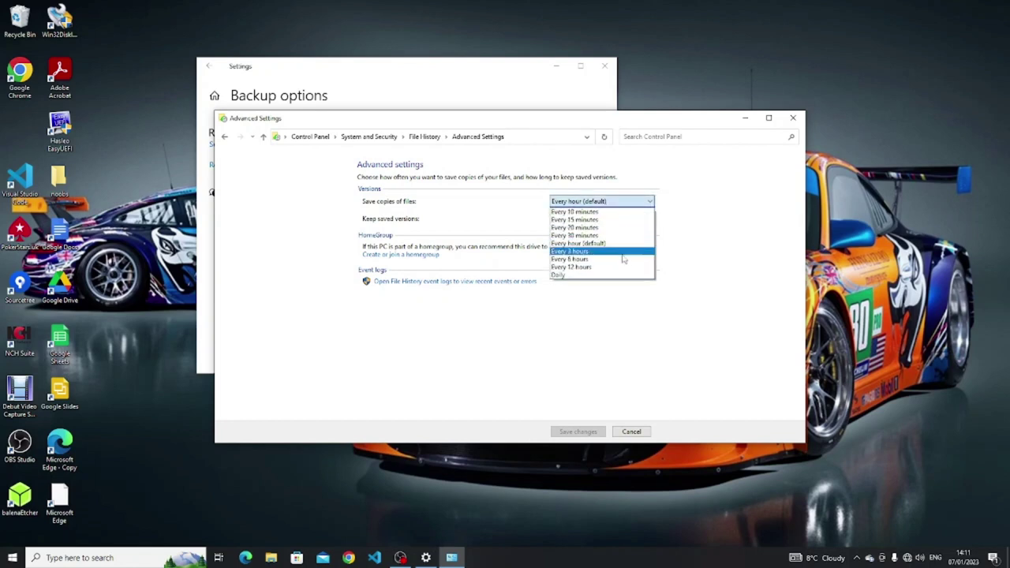
{"action": "left_click", "coordinate": [717, 216]}
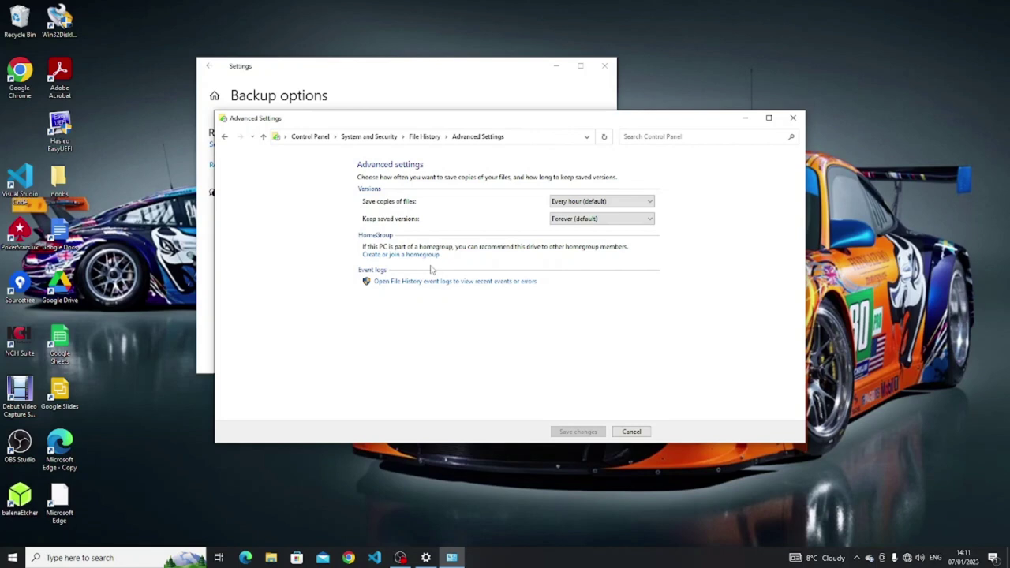
{"action": "left_click", "coordinate": [631, 431]}
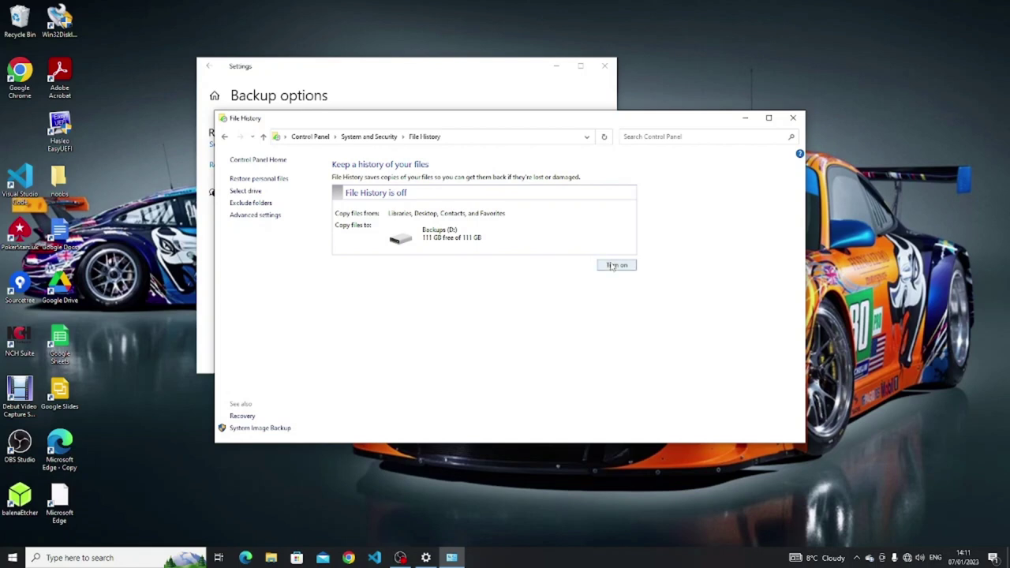
Step: Leave excluded folders empty and turn File History on for Backups (D:)
{"action": "left_click", "coordinate": [246, 204]}
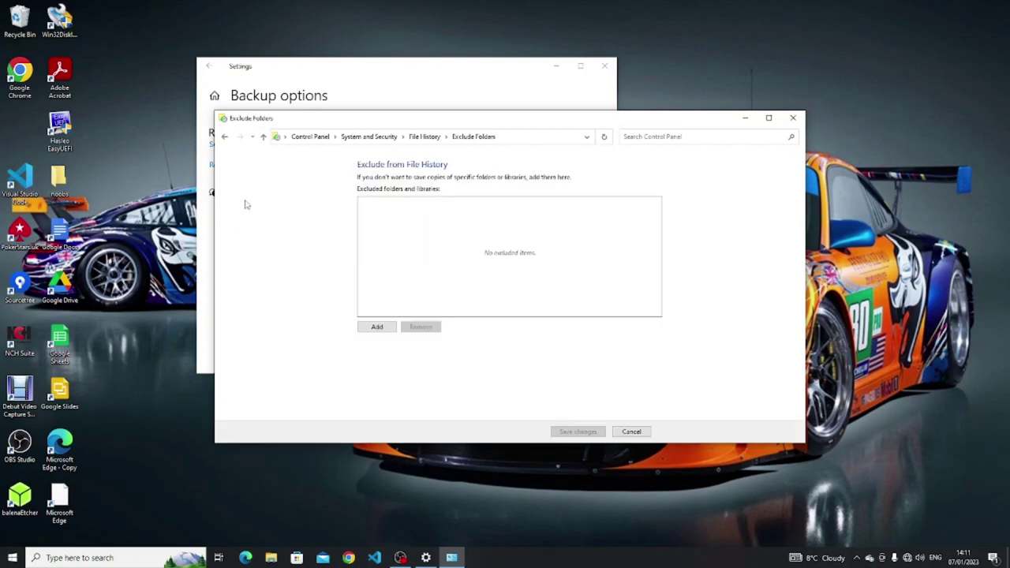
{"action": "left_click", "coordinate": [631, 432]}
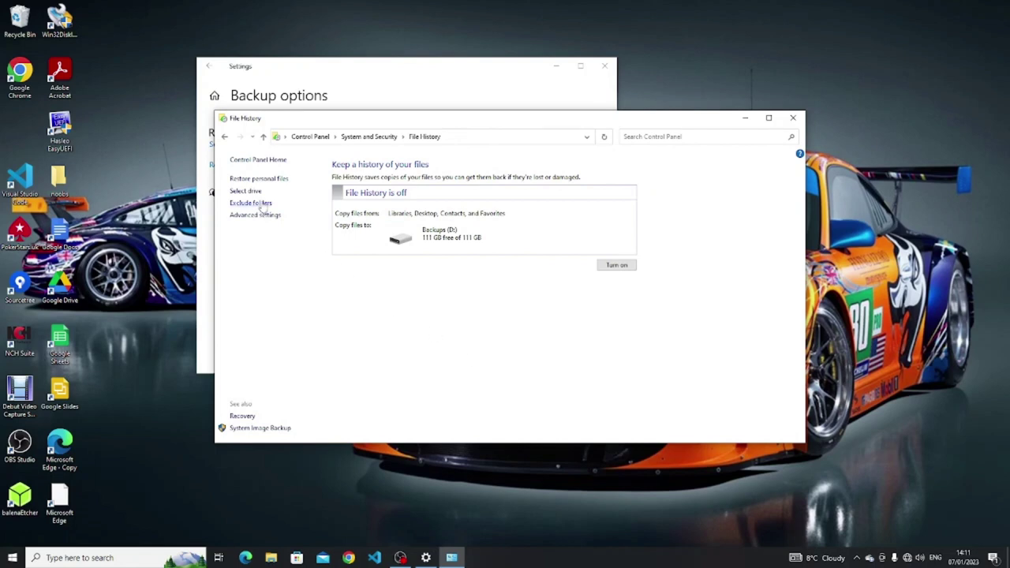
{"action": "left_click", "coordinate": [616, 266]}
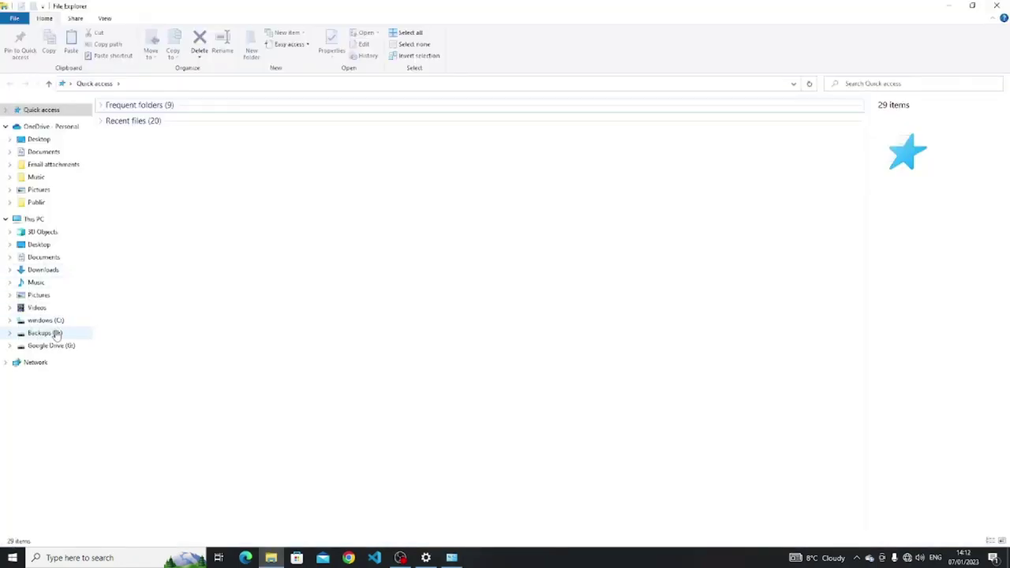
Step: Browse Backups (D:) into FileHistory and its user and computer backup subfolders
{"action": "left_click", "coordinate": [55, 334]}
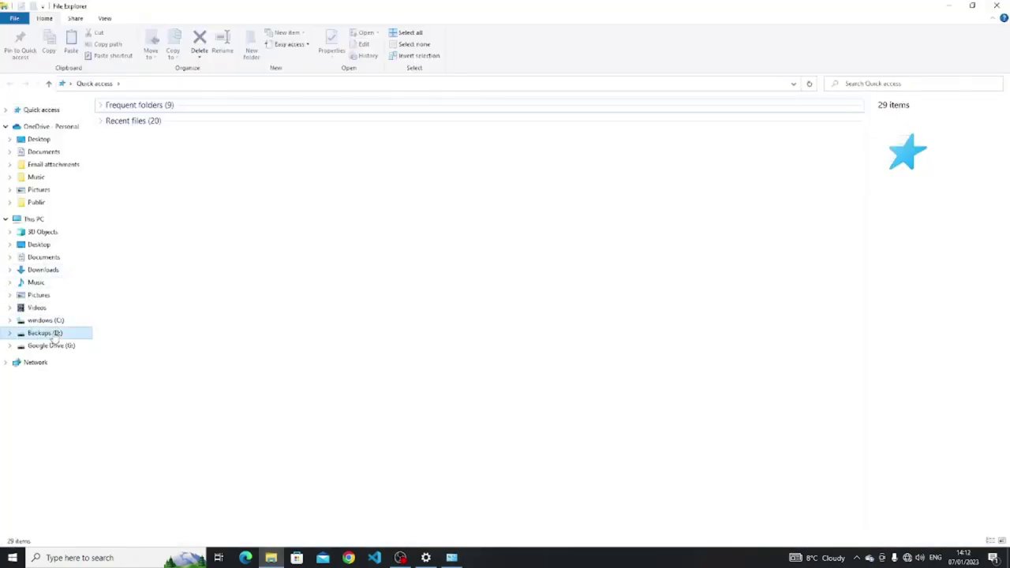
{"action": "left_click", "coordinate": [124, 120]}
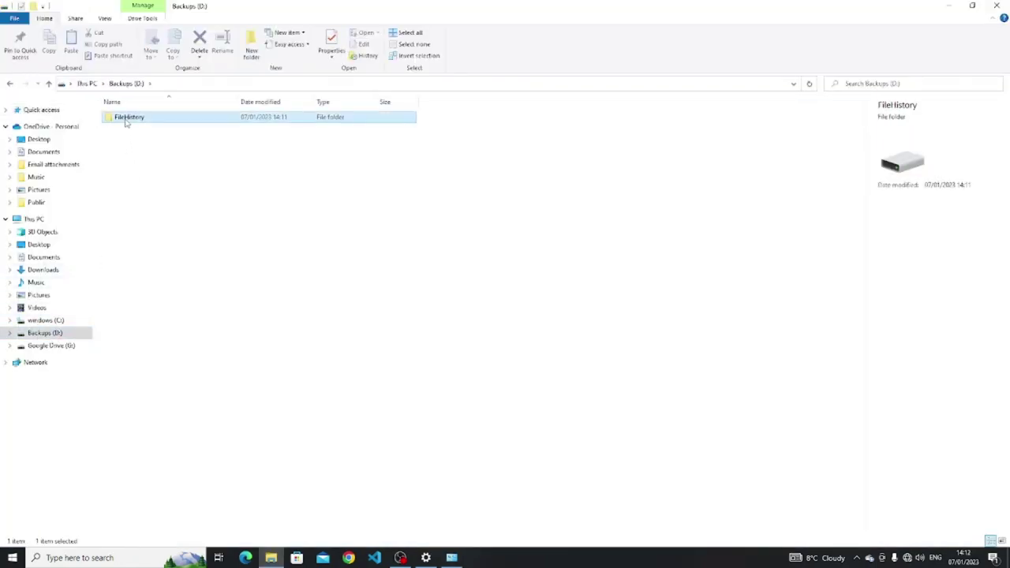
{"action": "double_click", "coordinate": [125, 118]}
{"action": "double_click", "coordinate": [134, 121]}
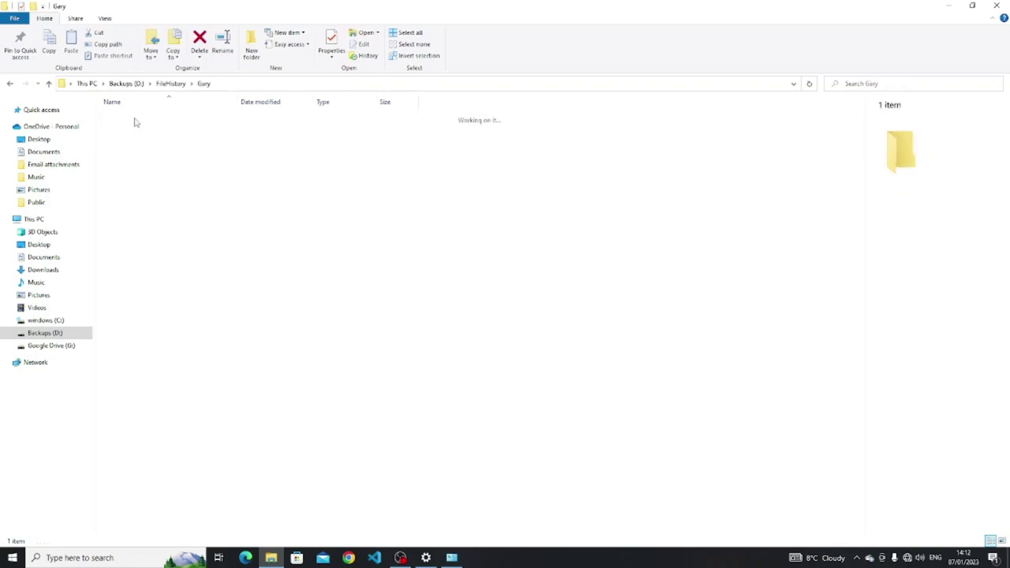
{"action": "double_click", "coordinate": [135, 120]}
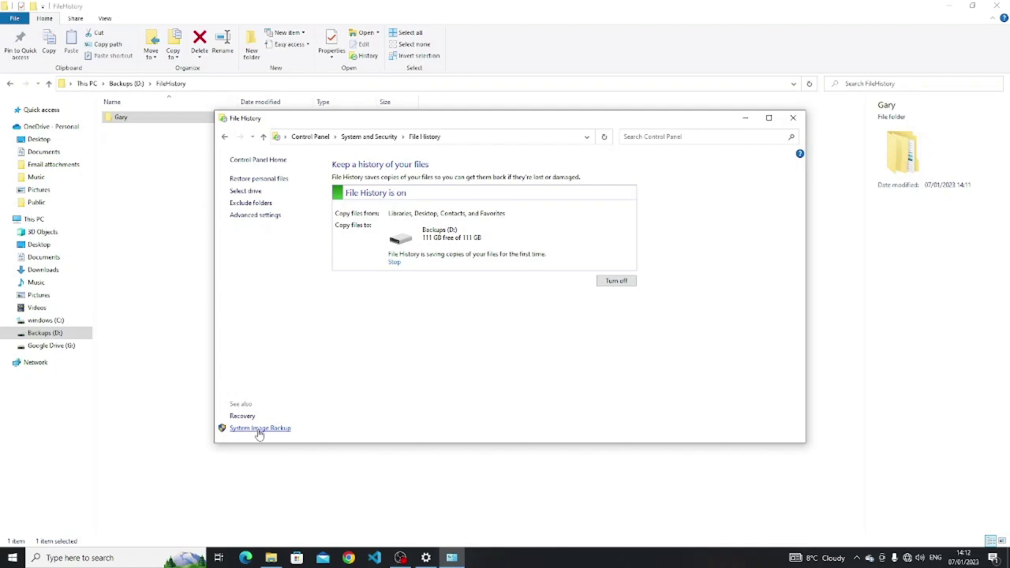
Step: Set up a Windows 7 backup to Backups (D:), choosing the included items manually and reviewing the libraries
{"action": "left_click", "coordinate": [259, 431]}
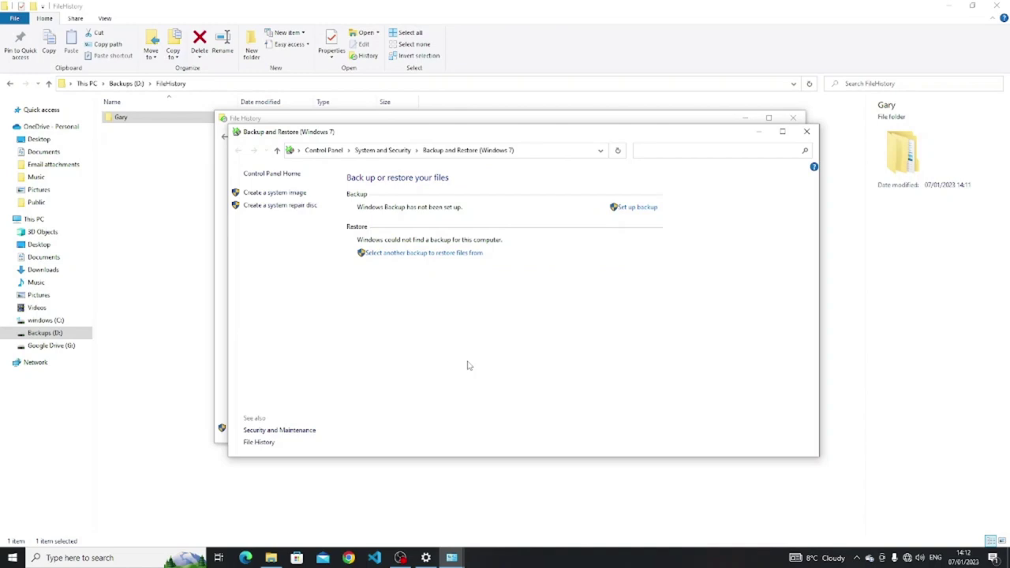
{"action": "left_click", "coordinate": [638, 208]}
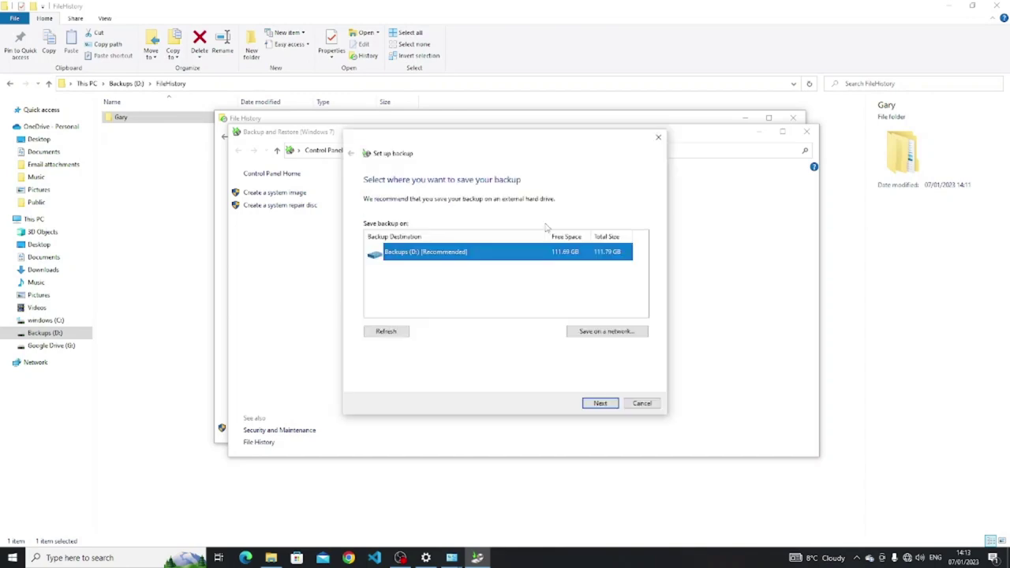
{"action": "left_click", "coordinate": [599, 403]}
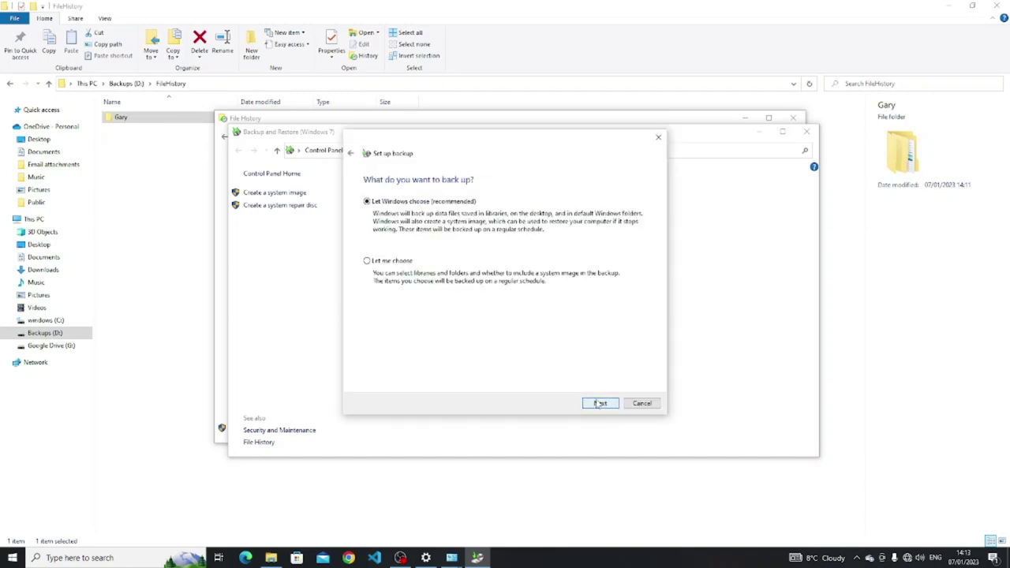
{"action": "left_click", "coordinate": [391, 264]}
{"action": "left_click", "coordinate": [600, 404]}
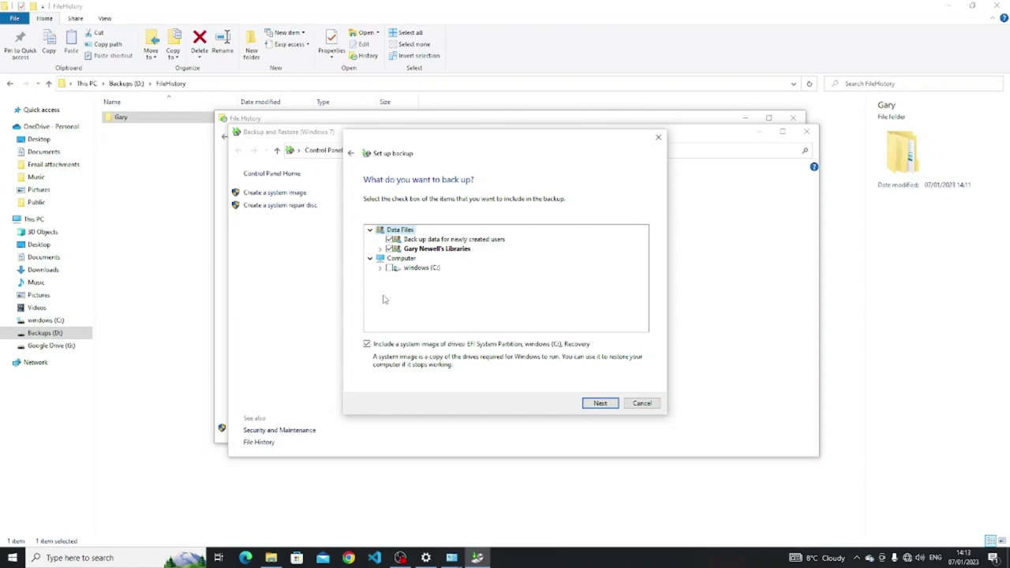
{"action": "left_click", "coordinate": [381, 248]}
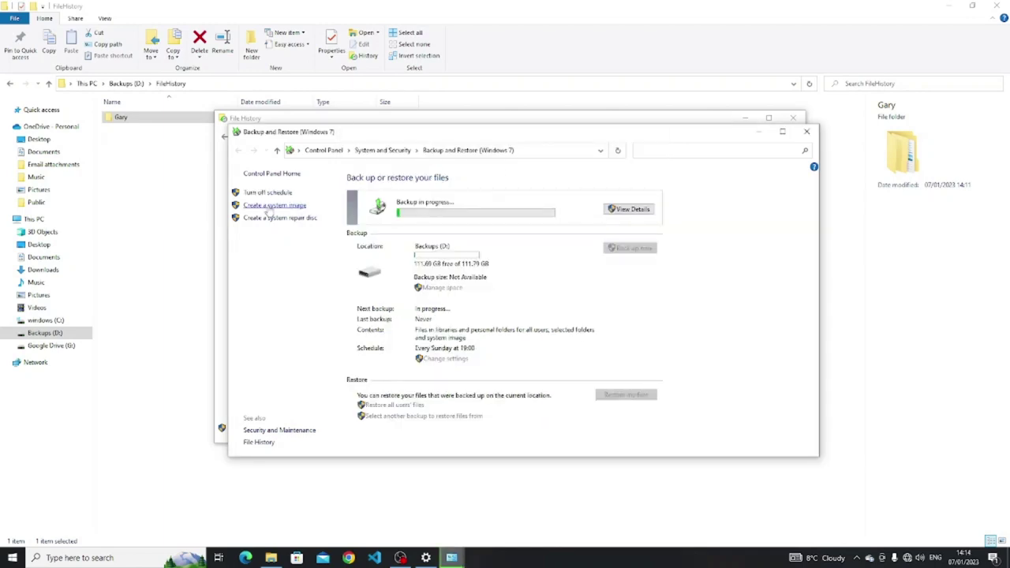
Step: Save a system image of EFI, windows (C:) and Recovery to Backups (D:)
{"action": "left_click", "coordinate": [273, 205]}
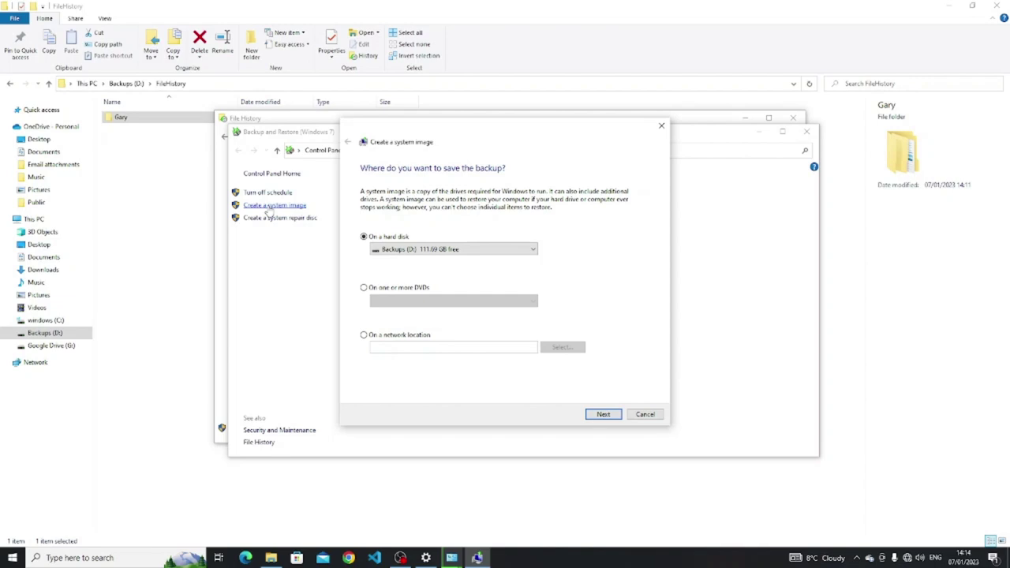
{"action": "left_click", "coordinate": [602, 416]}
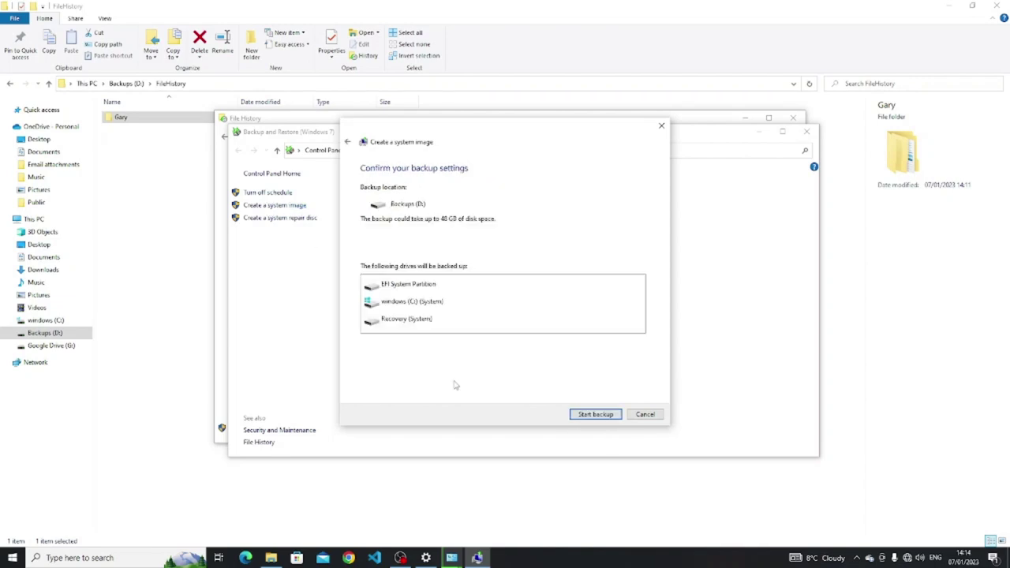
{"action": "left_click", "coordinate": [607, 416]}
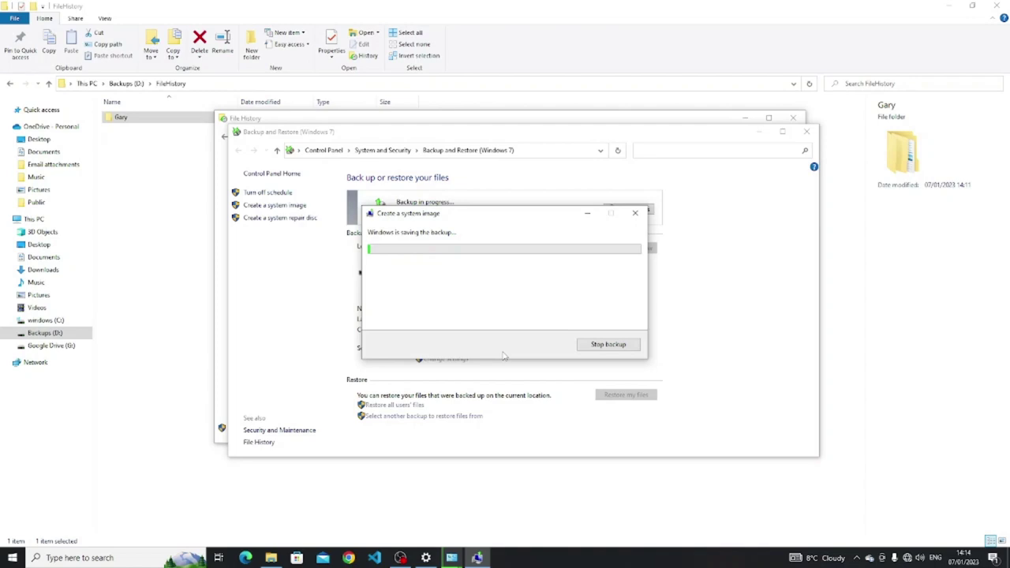
Step: Launch Recovery Drive via a 'recov' search and create a drive with system files backed up
{"action": "left_click", "coordinate": [11, 559]}
{"action": "type", "text": "recov"}
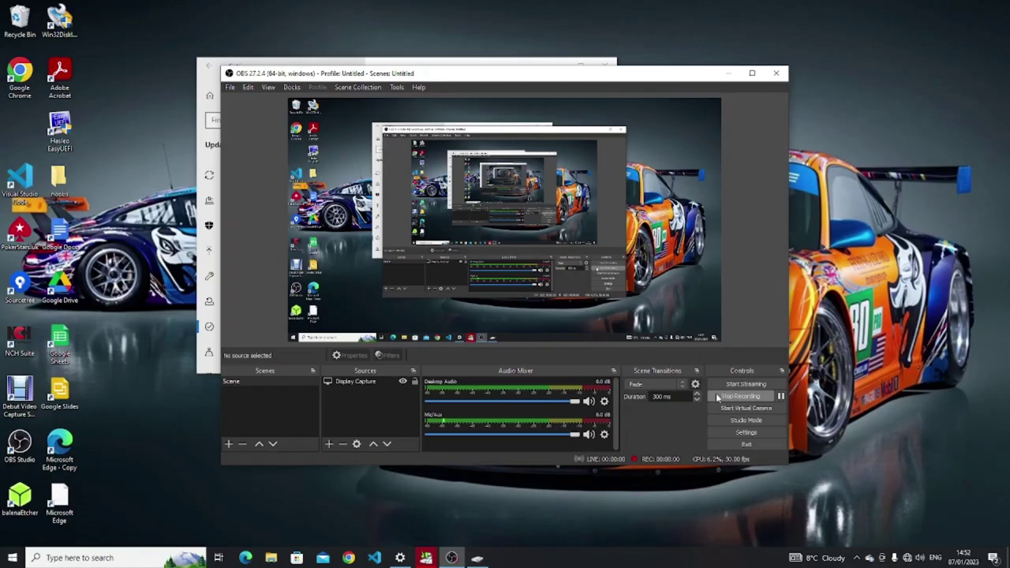
{"action": "left_click", "coordinate": [716, 394]}
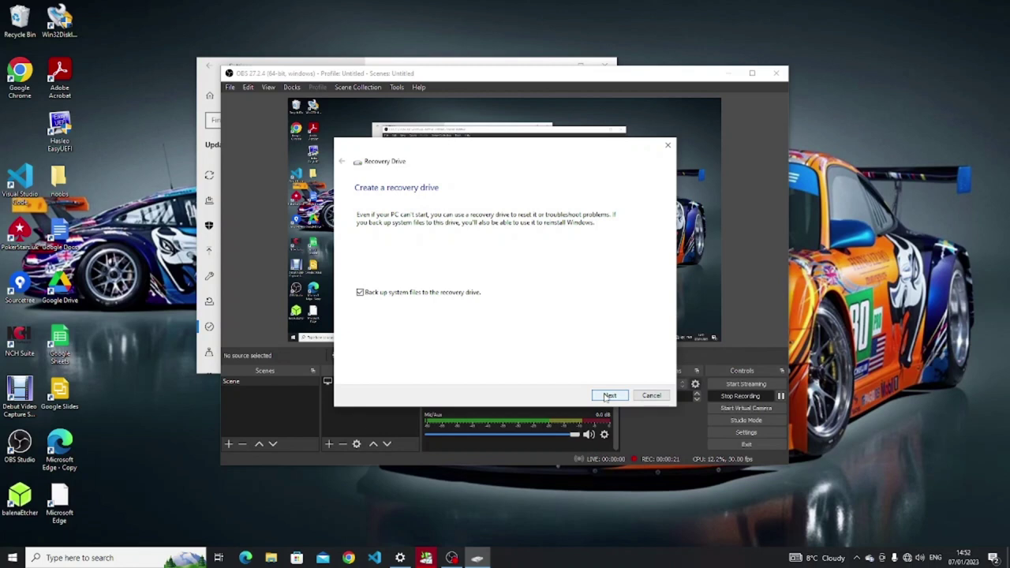
{"action": "left_click", "coordinate": [608, 396]}
{"action": "left_click", "coordinate": [603, 396]}
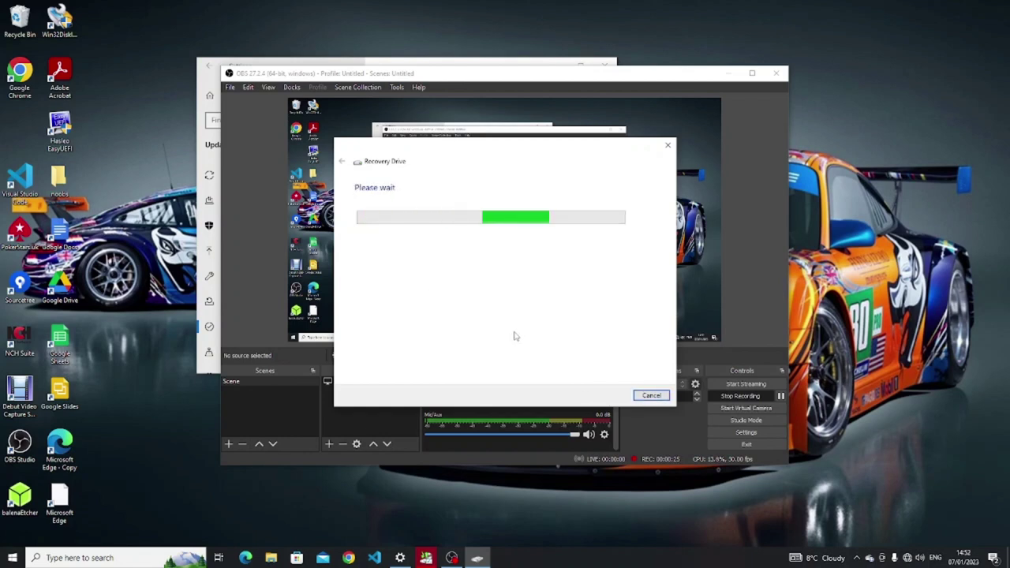